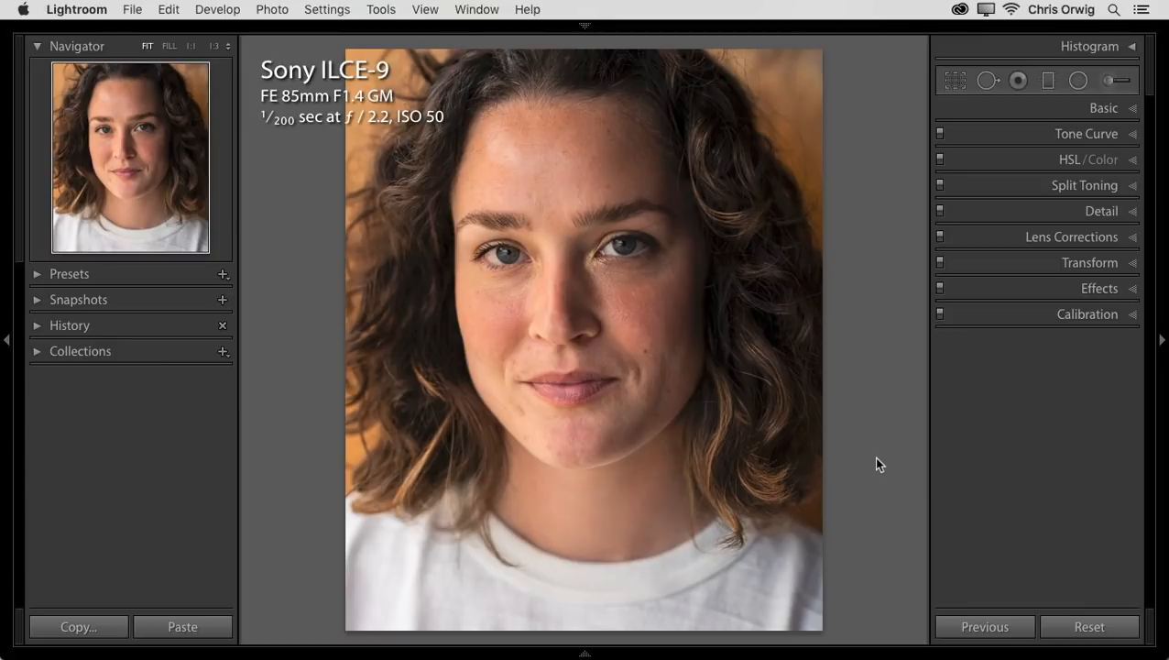
Step: Zoom in on the woman's face at 1:3 and activate the Radial Filter tool
{"action": "left_click", "coordinate": [566, 277]}
{"action": "left_click_drag", "start_coordinate": [569, 264], "coordinate": [573, 267]}
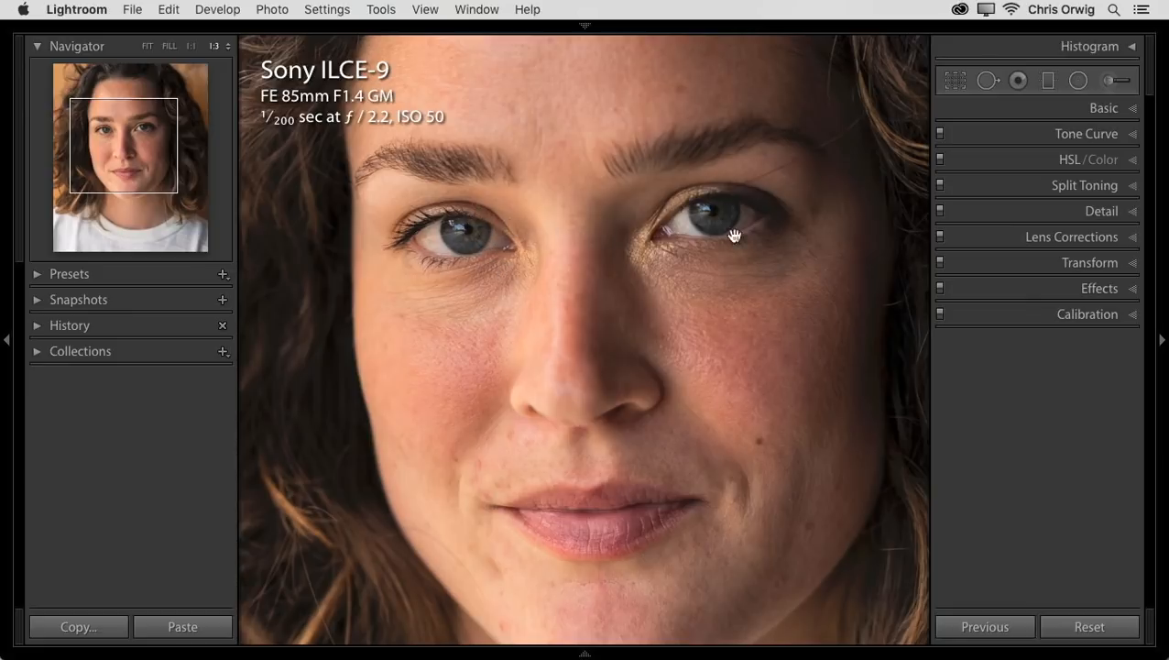
{"action": "left_click", "coordinate": [1079, 81]}
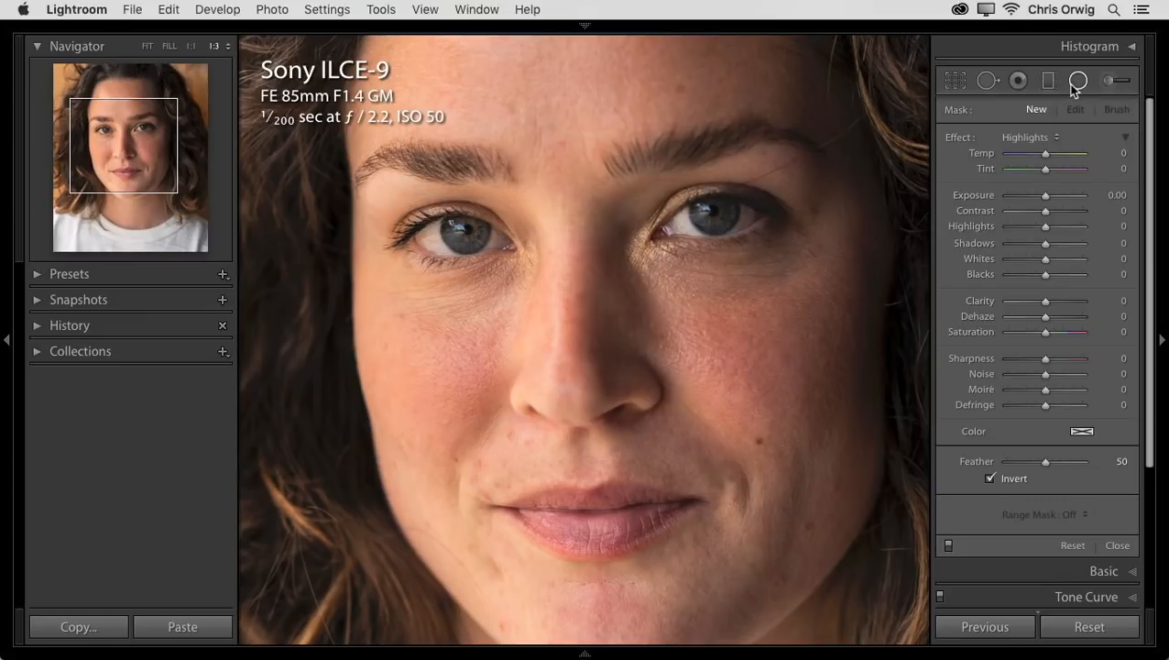
Step: Draw a small circular Radial Filter with Exposure 3.61 between the eyebrows and move it up onto the forehead
{"action": "left_click_drag", "start_coordinate": [1045, 195], "coordinate": [1081, 195]}
{"action": "left_click_drag", "start_coordinate": [561, 178], "coordinate": [609, 229]}
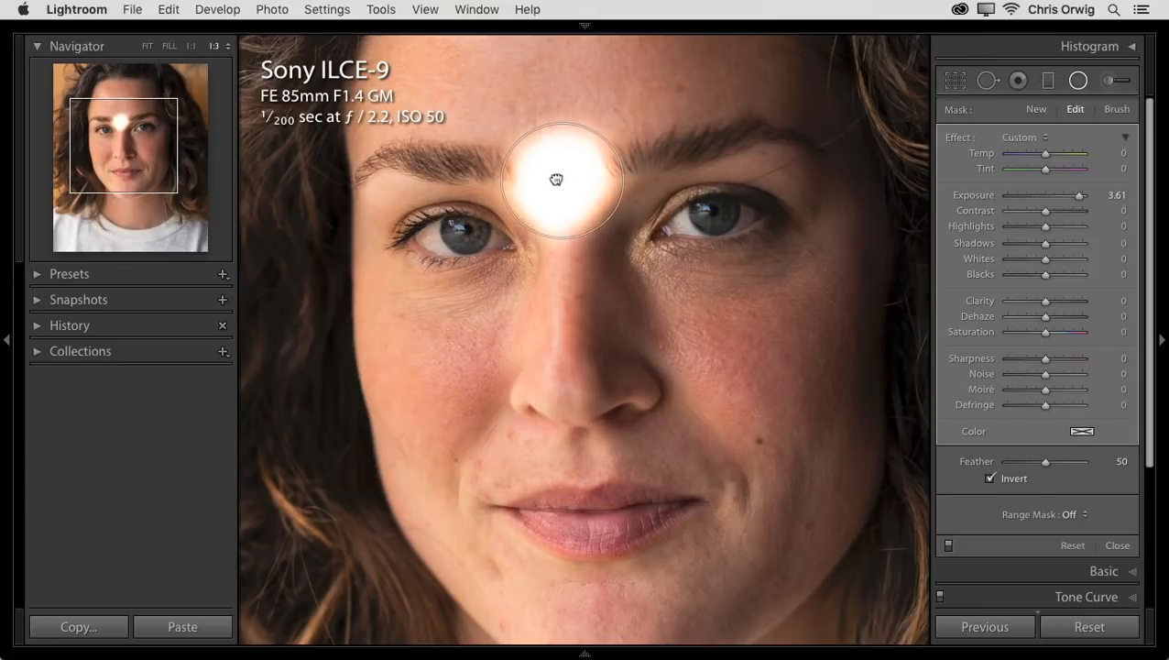
{"action": "left_click_drag", "start_coordinate": [559, 180], "coordinate": [563, 119]}
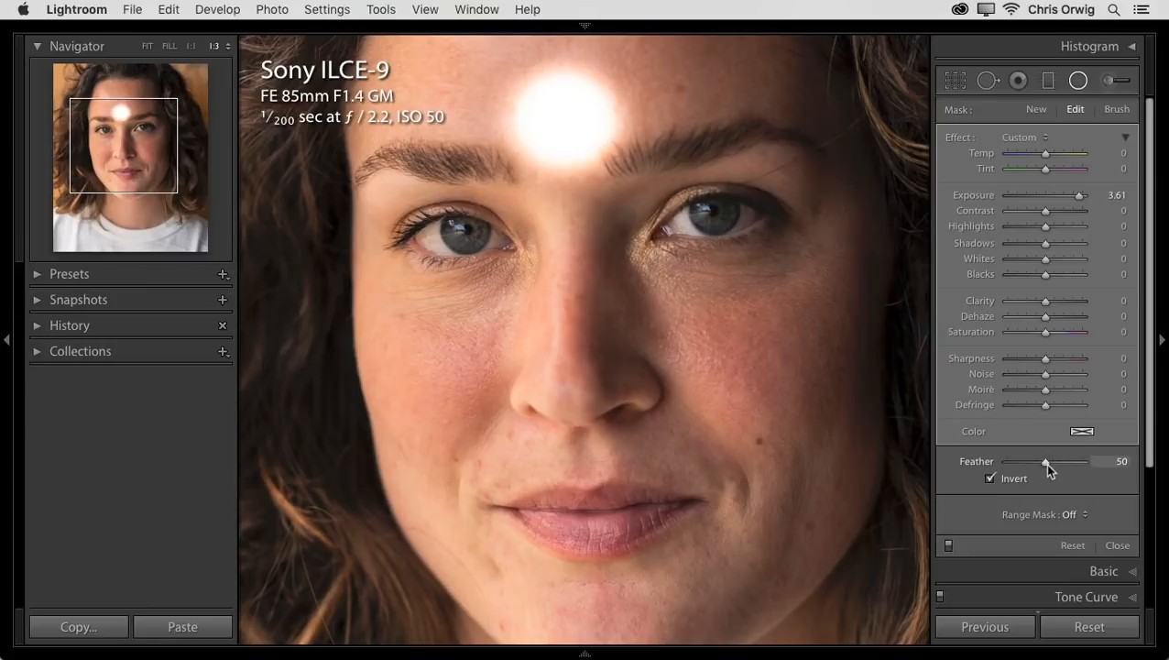
Step: Set the forehead filter's Feather to 63, Exposure to 3.43 and Contrast to 47
{"action": "left_click_drag", "start_coordinate": [1045, 461], "coordinate": [1004, 462]}
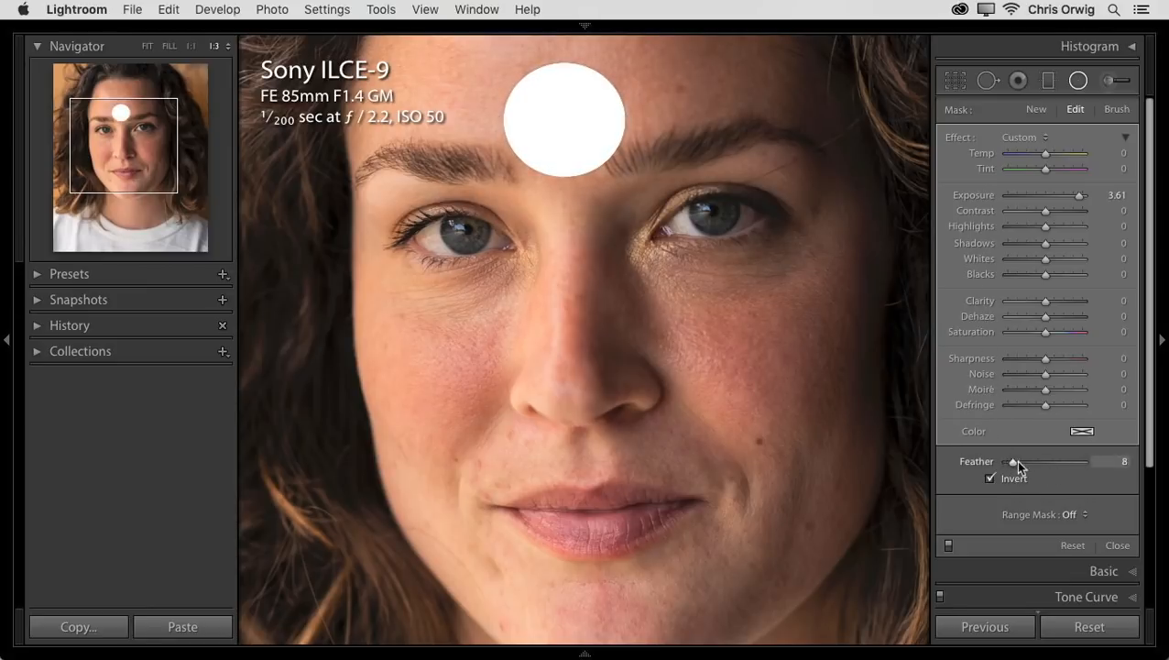
{"action": "left_click_drag", "start_coordinate": [1017, 462], "coordinate": [1048, 463]}
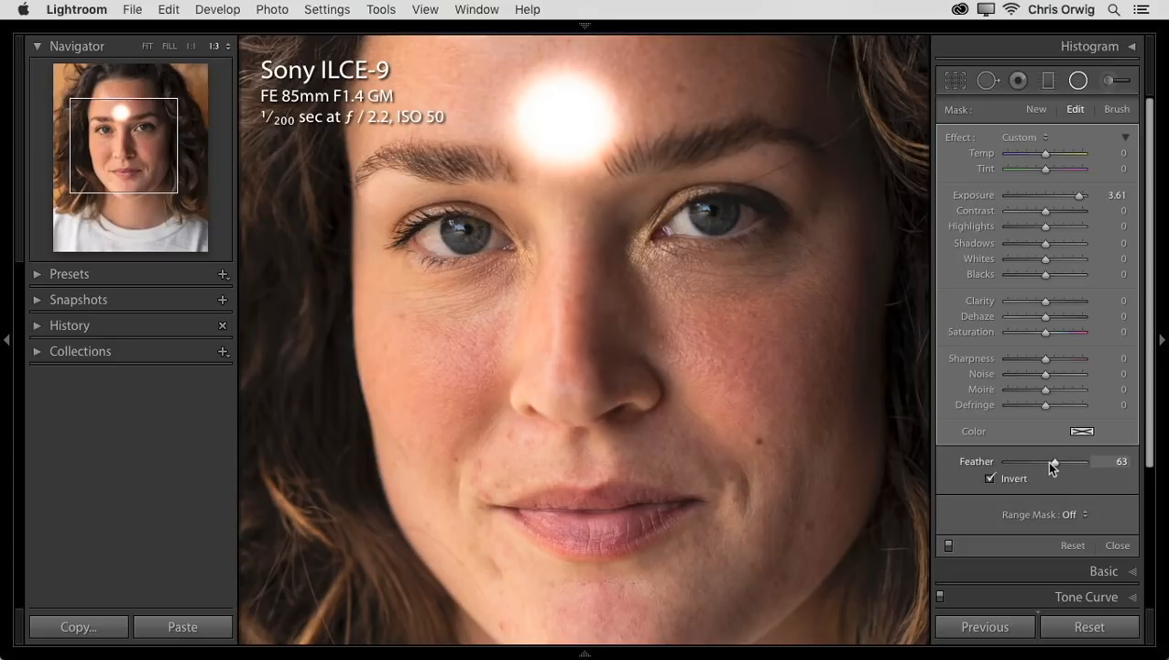
{"action": "mouse_move", "coordinate": [1077, 195]}
{"action": "left_mouse_down"}
{"action": "mouse_move", "coordinate": [1046, 195]}
{"action": "mouse_move", "coordinate": [1063, 195]}
{"action": "left_mouse_up"}
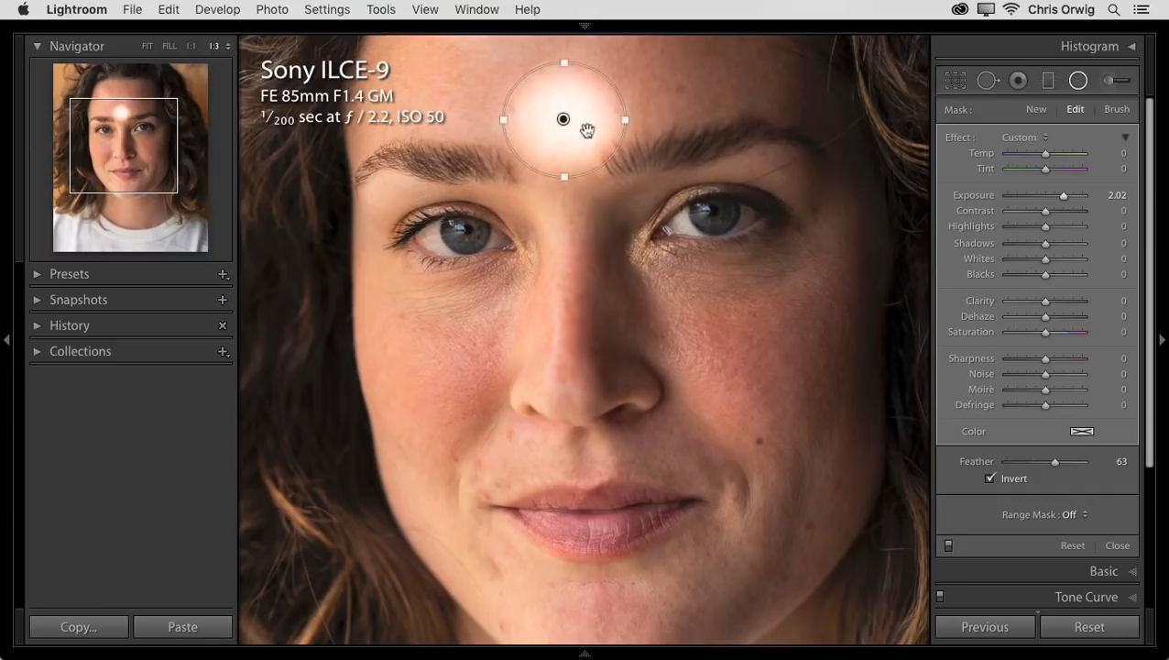
{"action": "mouse_move", "coordinate": [588, 125]}
{"action": "left_mouse_down"}
{"action": "mouse_move", "coordinate": [527, 339]}
{"action": "mouse_move", "coordinate": [464, 315]}
{"action": "mouse_move", "coordinate": [467, 231]}
{"action": "mouse_move", "coordinate": [527, 315]}
{"action": "mouse_move", "coordinate": [584, 130]}
{"action": "left_mouse_up"}
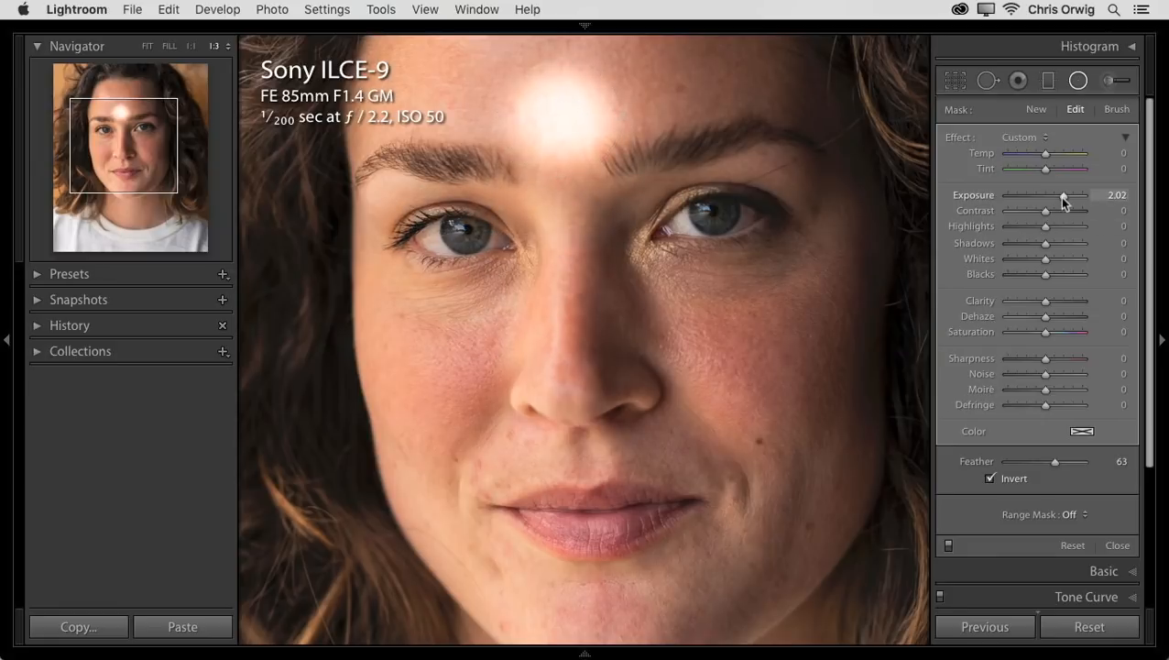
{"action": "mouse_move", "coordinate": [1061, 196]}
{"action": "left_mouse_down"}
{"action": "mouse_move", "coordinate": [1077, 197]}
{"action": "mouse_move", "coordinate": [1063, 210]}
{"action": "left_mouse_up"}
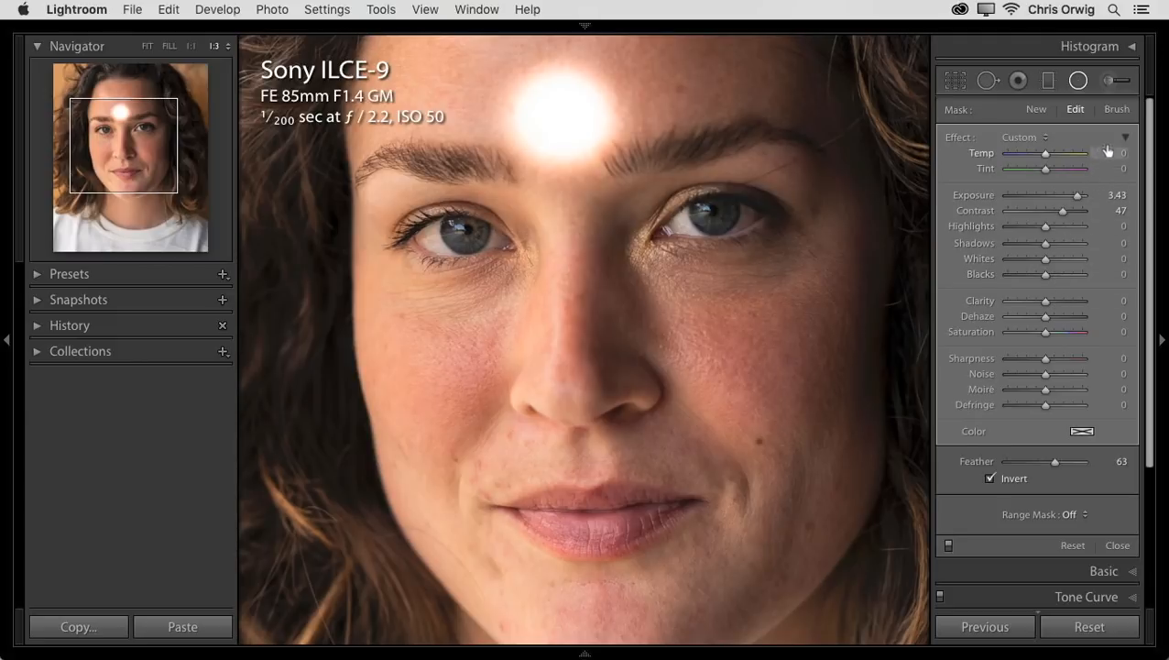
Step: Erase part of the forehead filter using an Erase brush with Feather 39 and Flow 62, and delete the filter
{"action": "left_click", "coordinate": [1114, 112]}
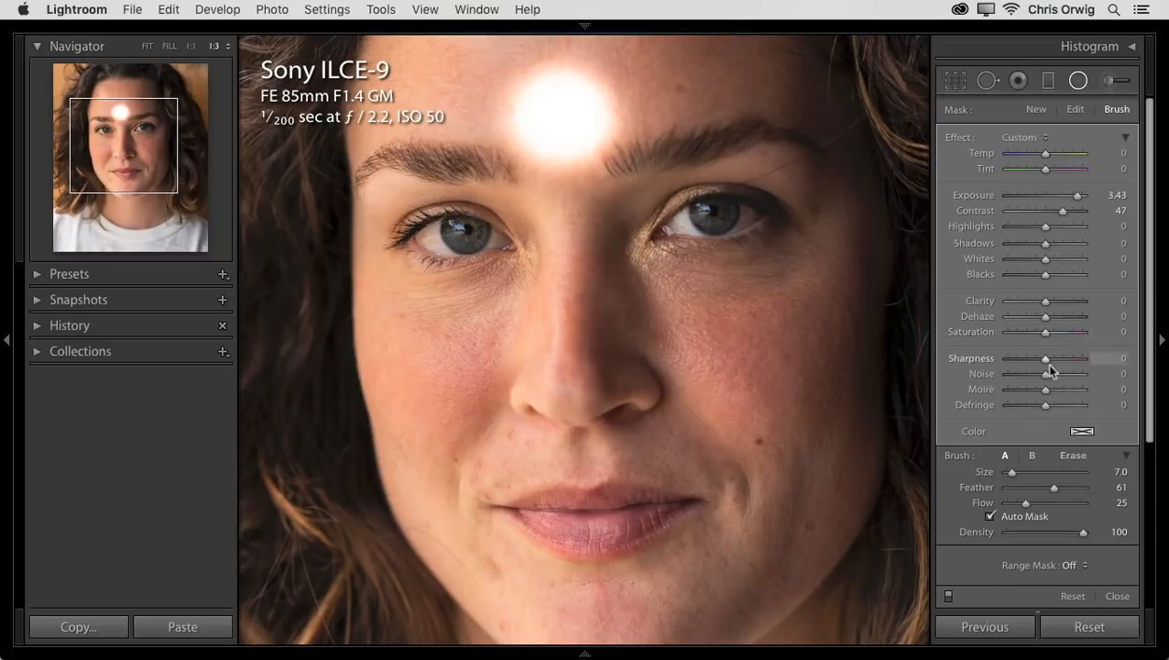
{"action": "left_click", "coordinate": [1065, 456]}
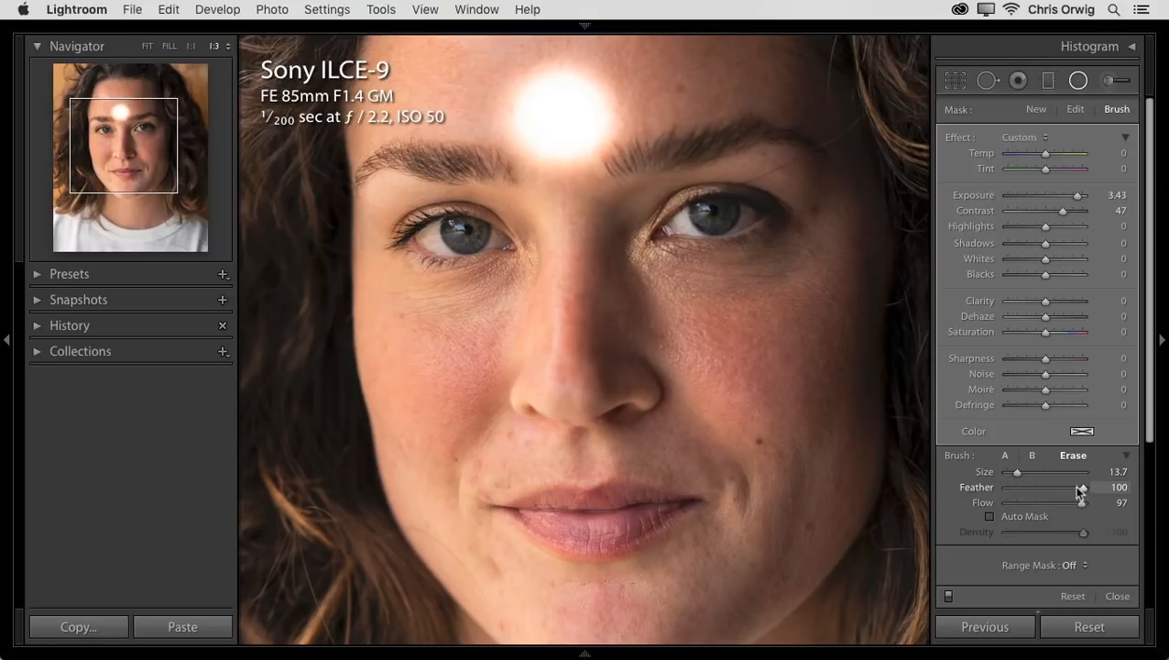
{"action": "mouse_move", "coordinate": [1079, 490]}
{"action": "left_mouse_down"}
{"action": "mouse_move", "coordinate": [1034, 488]}
{"action": "mouse_move", "coordinate": [1065, 503]}
{"action": "mouse_move", "coordinate": [1049, 503]}
{"action": "left_mouse_up"}
{"action": "mouse_move", "coordinate": [605, 84]}
{"action": "left_mouse_down"}
{"action": "mouse_move", "coordinate": [658, 162]}
{"action": "mouse_move", "coordinate": [587, 72]}
{"action": "mouse_move", "coordinate": [620, 134]}
{"action": "mouse_move", "coordinate": [564, 55]}
{"action": "mouse_move", "coordinate": [634, 139]}
{"action": "mouse_move", "coordinate": [581, 85]}
{"action": "mouse_move", "coordinate": [628, 130]}
{"action": "mouse_move", "coordinate": [611, 95]}
{"action": "mouse_move", "coordinate": [567, 67]}
{"action": "mouse_move", "coordinate": [489, 81]}
{"action": "mouse_move", "coordinate": [556, 69]}
{"action": "mouse_move", "coordinate": [586, 117]}
{"action": "left_mouse_up"}
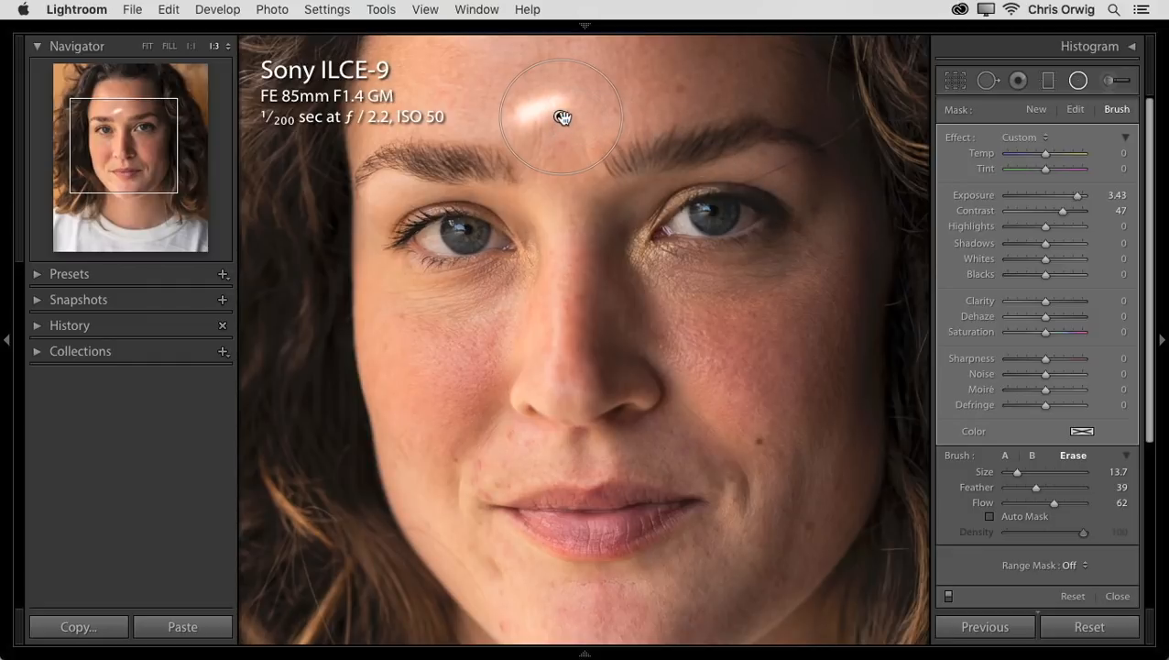
{"action": "key", "text": "Delete"}
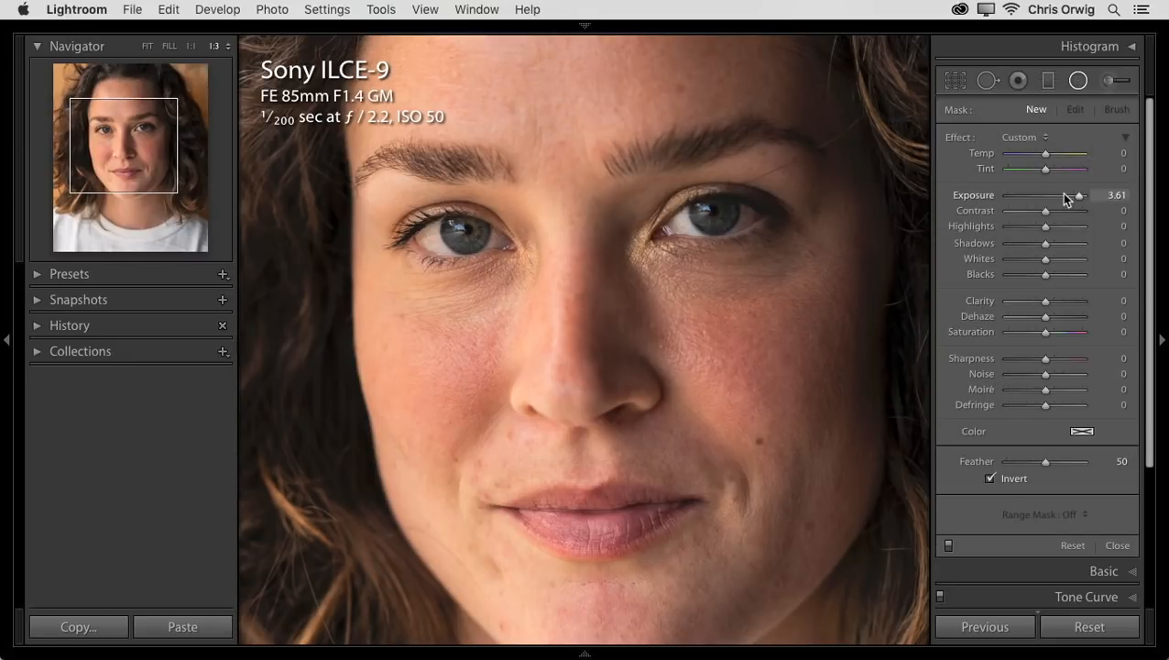
Step: Set the new radial filter's Exposure to 3.08, Shadows to 67, Blacks to 46, Dehaze to 90 and Saturation to 42
{"action": "left_click_drag", "start_coordinate": [1060, 194], "coordinate": [1073, 197]}
{"action": "left_click_drag", "start_coordinate": [1059, 246], "coordinate": [1062, 272]}
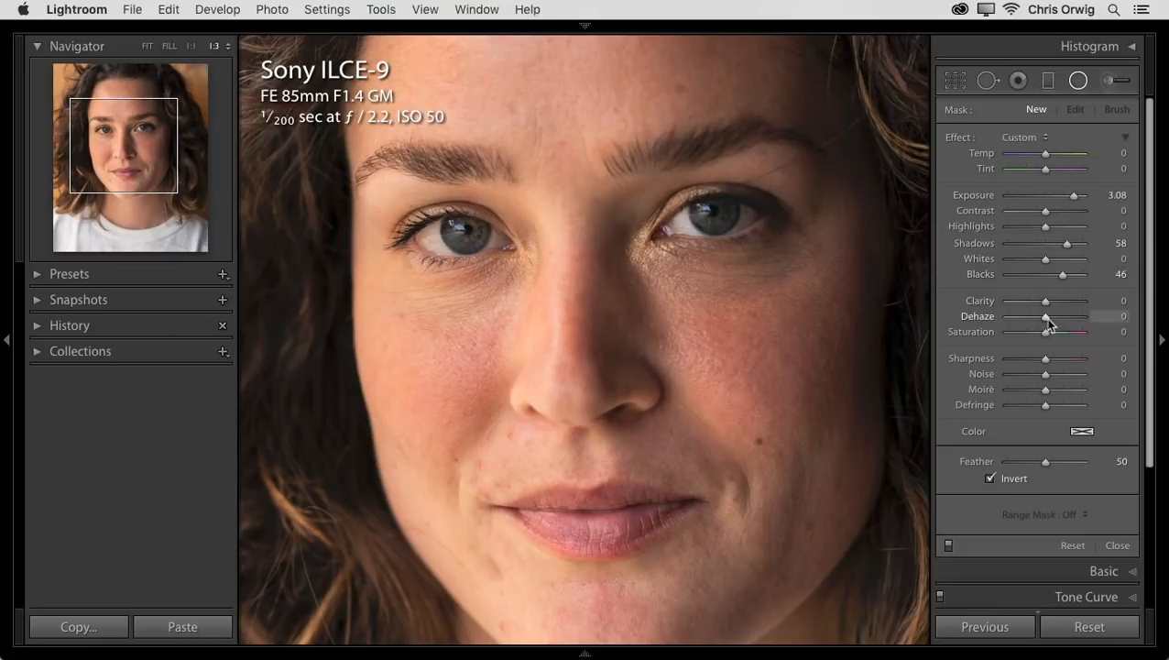
{"action": "mouse_move", "coordinate": [1049, 323]}
{"action": "left_mouse_down"}
{"action": "mouse_move", "coordinate": [1081, 318]}
{"action": "mouse_move", "coordinate": [1062, 333]}
{"action": "left_mouse_up"}
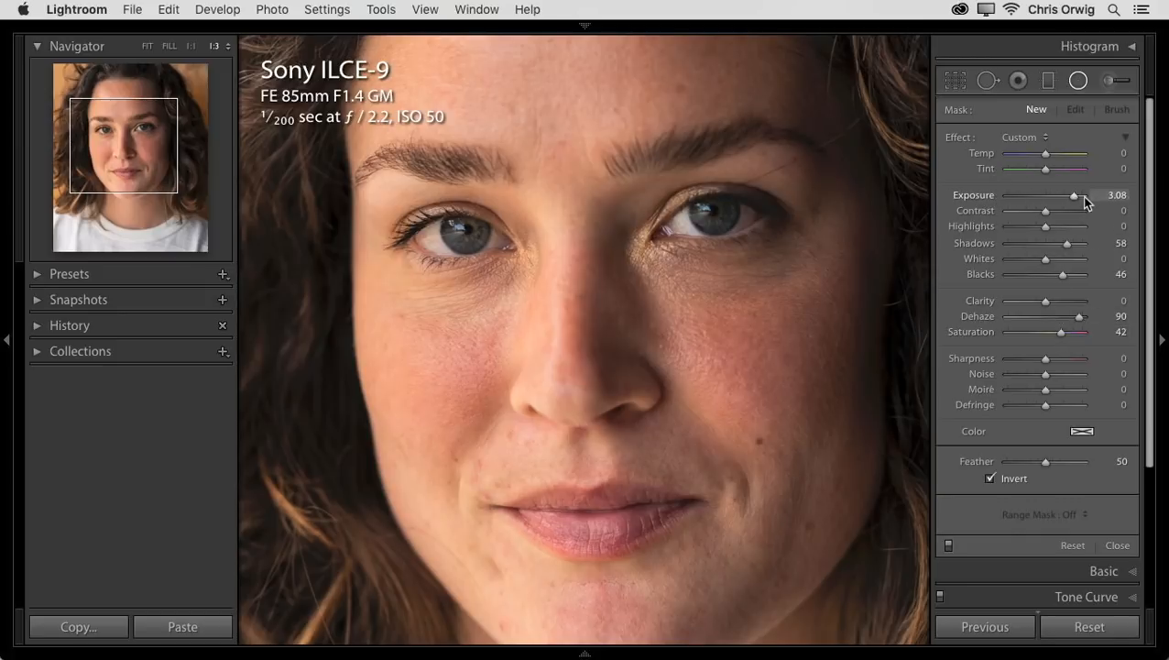
{"action": "left_click_drag", "start_coordinate": [1066, 248], "coordinate": [1071, 248]}
Step: Draw the radial filter over the iris of the eye on the image's left and set its Feather to 17
{"action": "left_click_drag", "start_coordinate": [465, 229], "coordinate": [489, 252]}
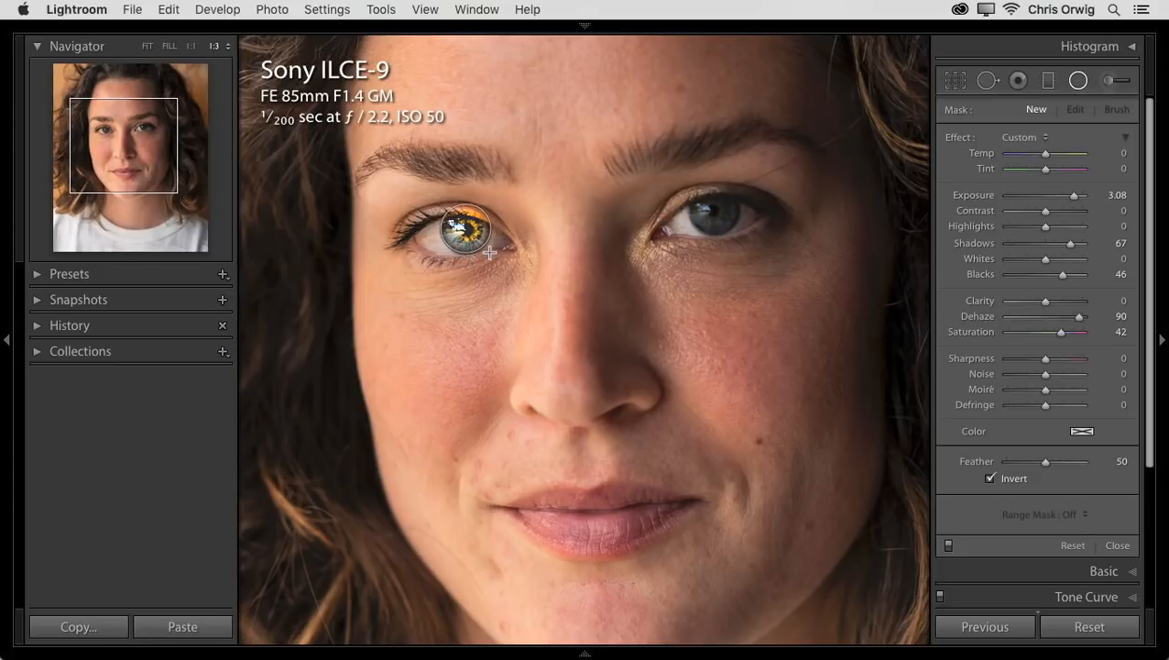
{"action": "left_click_drag", "start_coordinate": [490, 254], "coordinate": [488, 252]}
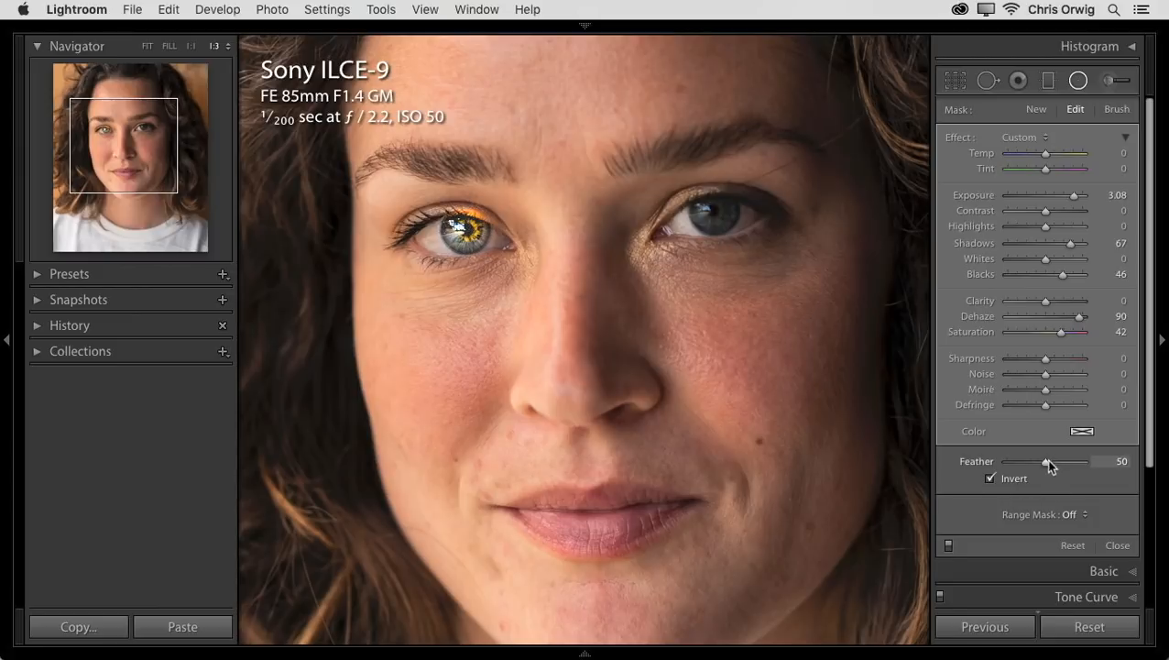
{"action": "left_click_drag", "start_coordinate": [1045, 462], "coordinate": [1020, 465]}
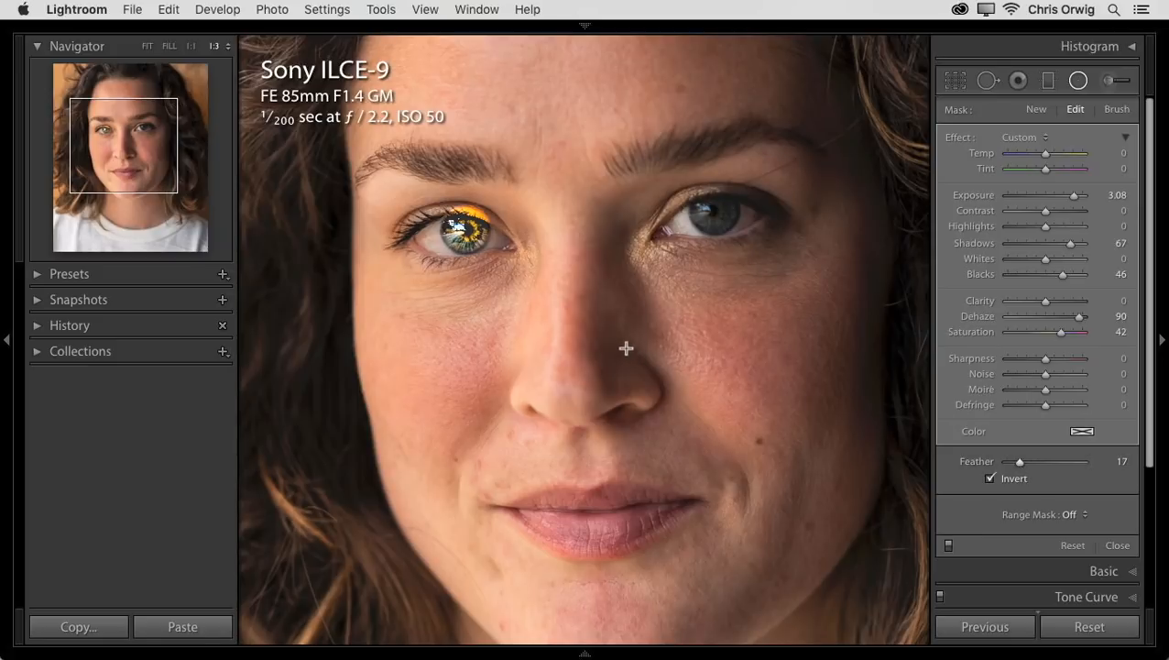
Step: Configure the filter's mask brush A with Size 4.2 and Feather 25
{"action": "left_click", "coordinate": [1114, 110]}
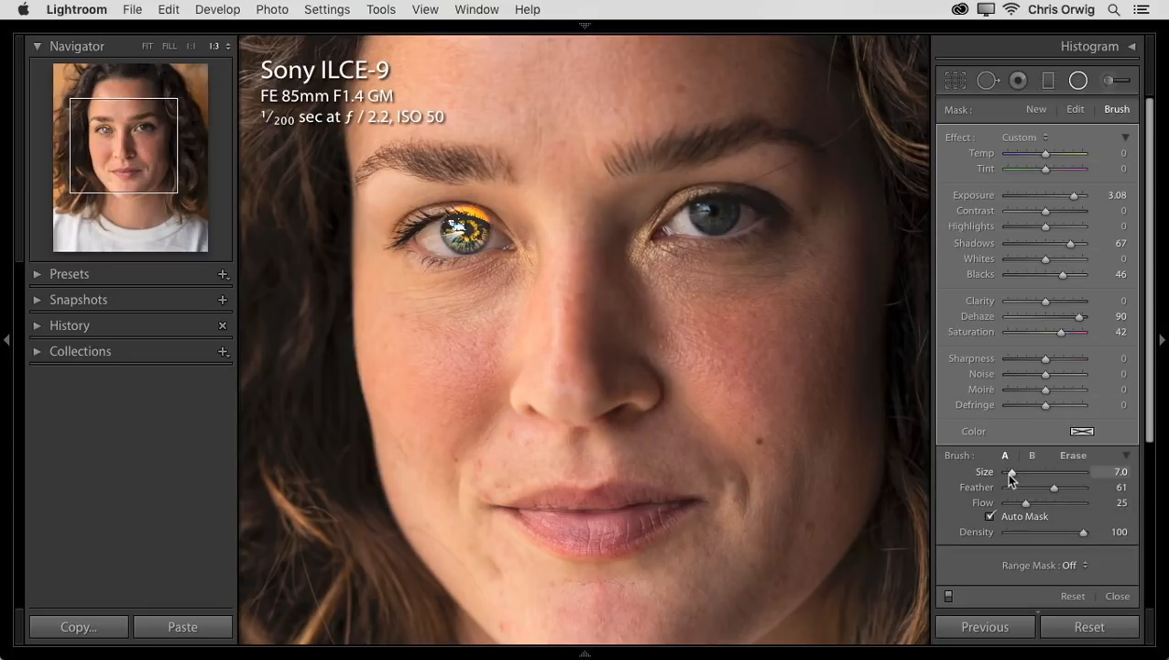
{"action": "key", "text": "bracketleft"}
{"action": "key", "text": "bracketleft"}
{"action": "key", "text": "bracketleft"}
{"action": "left_click_drag", "start_coordinate": [1054, 487], "coordinate": [1025, 488]}
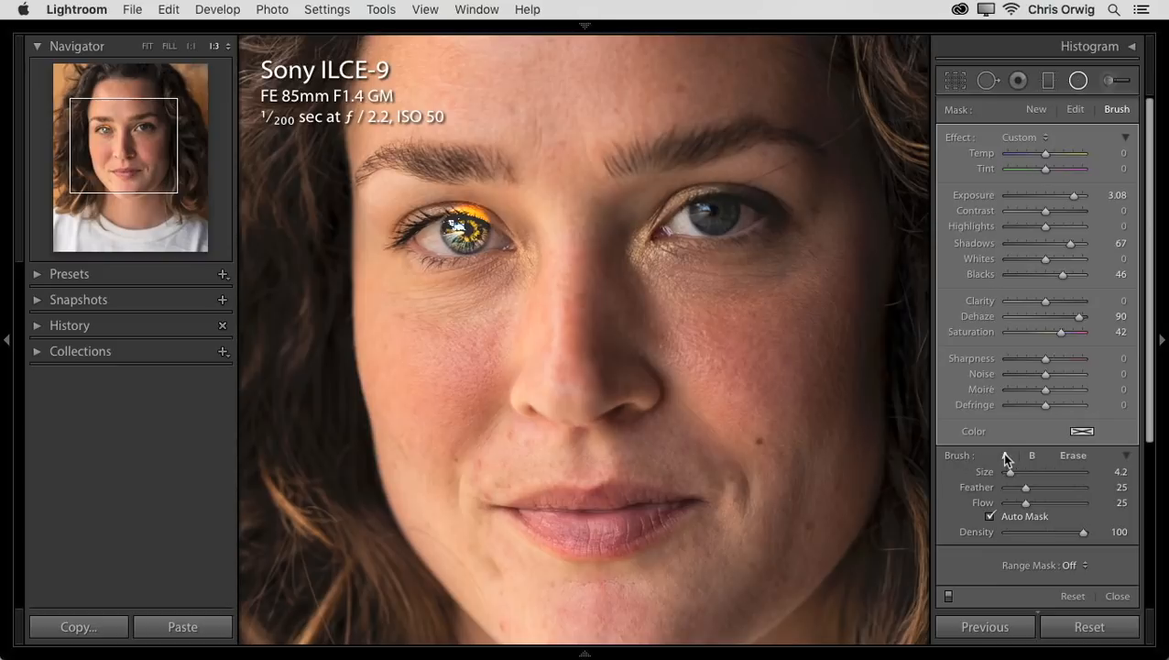
Step: Erase the filter's spill on the upper eyelid using an Erase brush with Size 3.3, Feather 33 and Flow 69
{"action": "left_click", "coordinate": [1070, 456]}
{"action": "mouse_move", "coordinate": [1036, 487]}
{"action": "left_mouse_down"}
{"action": "mouse_move", "coordinate": [1039, 504]}
{"action": "mouse_move", "coordinate": [1008, 471]}
{"action": "mouse_move", "coordinate": [1061, 503]}
{"action": "left_mouse_up"}
{"action": "left_click_drag", "start_coordinate": [1012, 472], "coordinate": [1006, 471]}
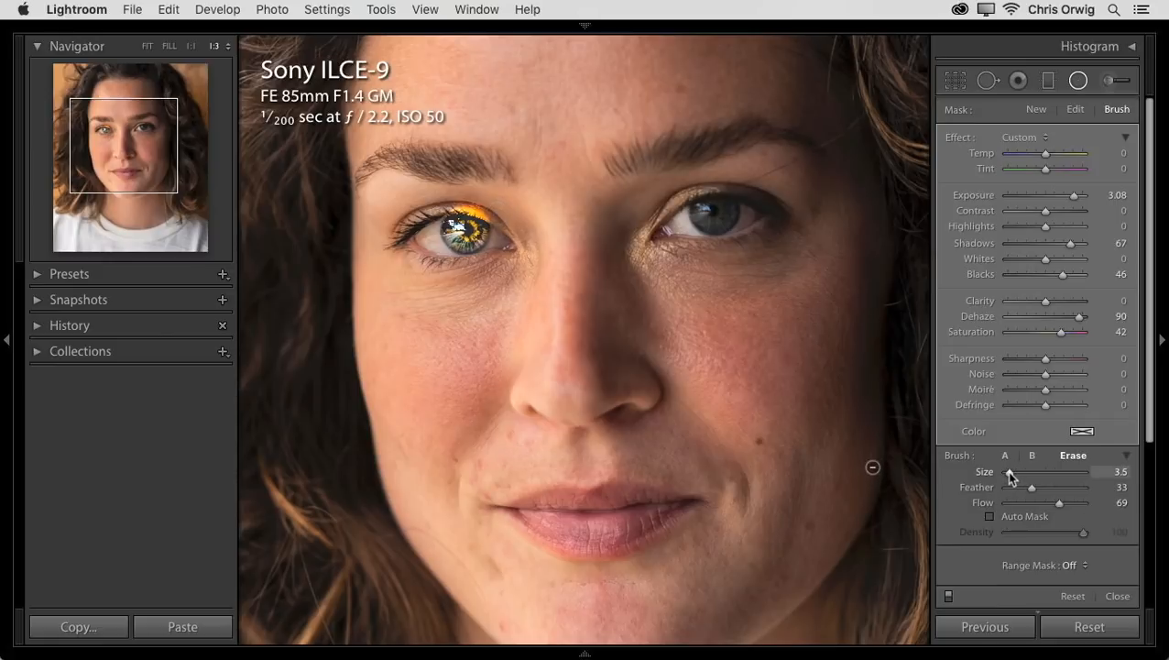
{"action": "mouse_move", "coordinate": [439, 200]}
{"action": "left_mouse_down"}
{"action": "mouse_move", "coordinate": [493, 216]}
{"action": "mouse_move", "coordinate": [438, 207]}
{"action": "mouse_move", "coordinate": [463, 205]}
{"action": "left_mouse_up"}
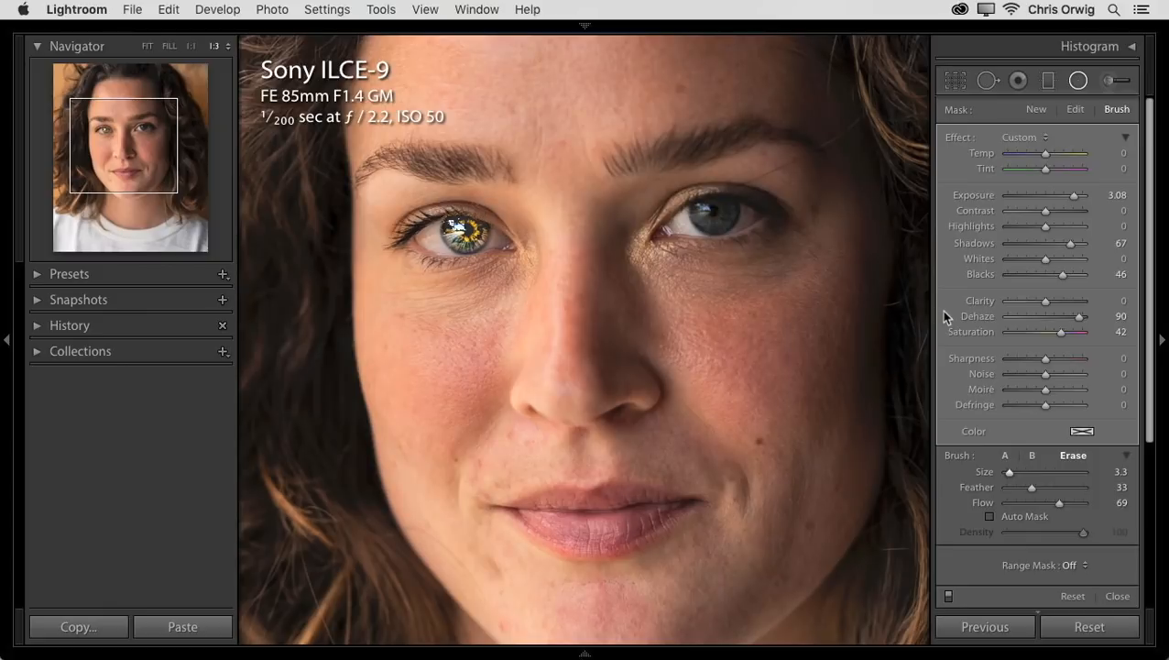
Step: Refine the iris filter to Temp 2, Clarity 20, Dehaze 83 and Saturation 23, and reduce its overall Amount to 42
{"action": "left_click_drag", "start_coordinate": [1079, 317], "coordinate": [1049, 332]}
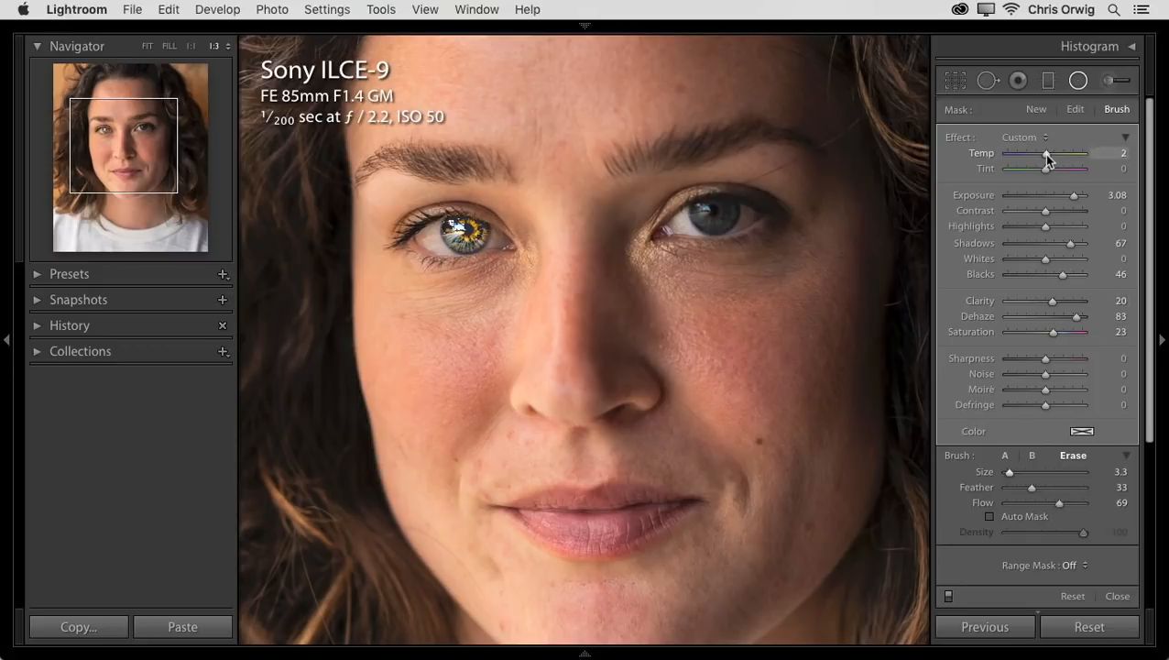
{"action": "left_click_drag", "start_coordinate": [1047, 154], "coordinate": [1044, 154]}
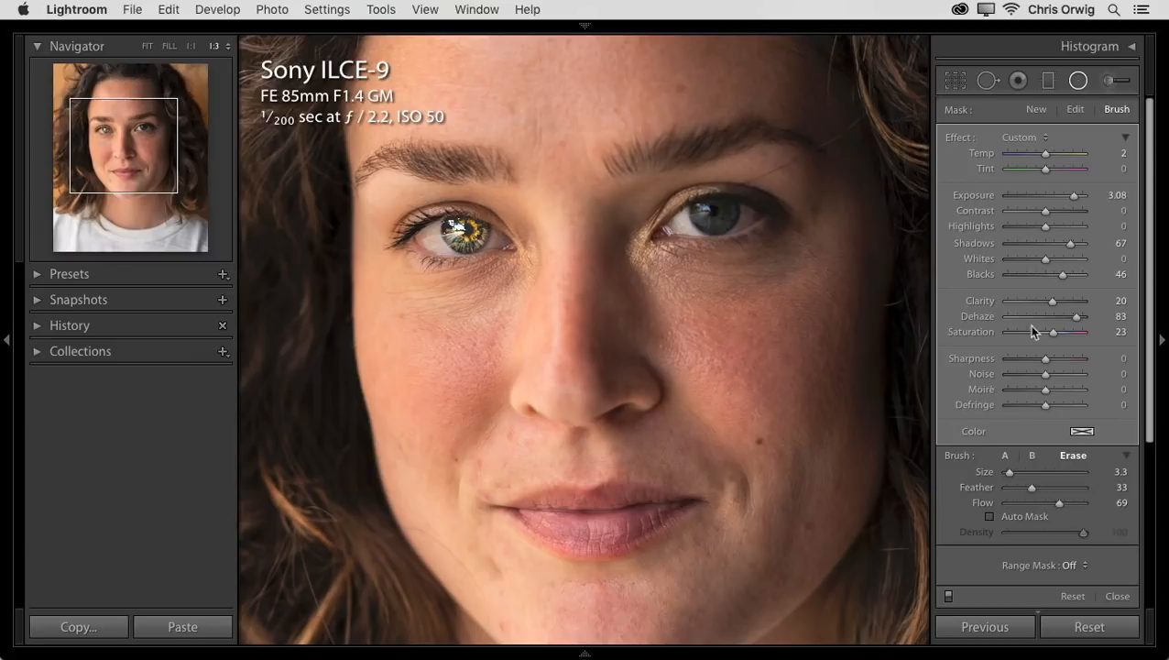
{"action": "left_click", "coordinate": [1126, 137]}
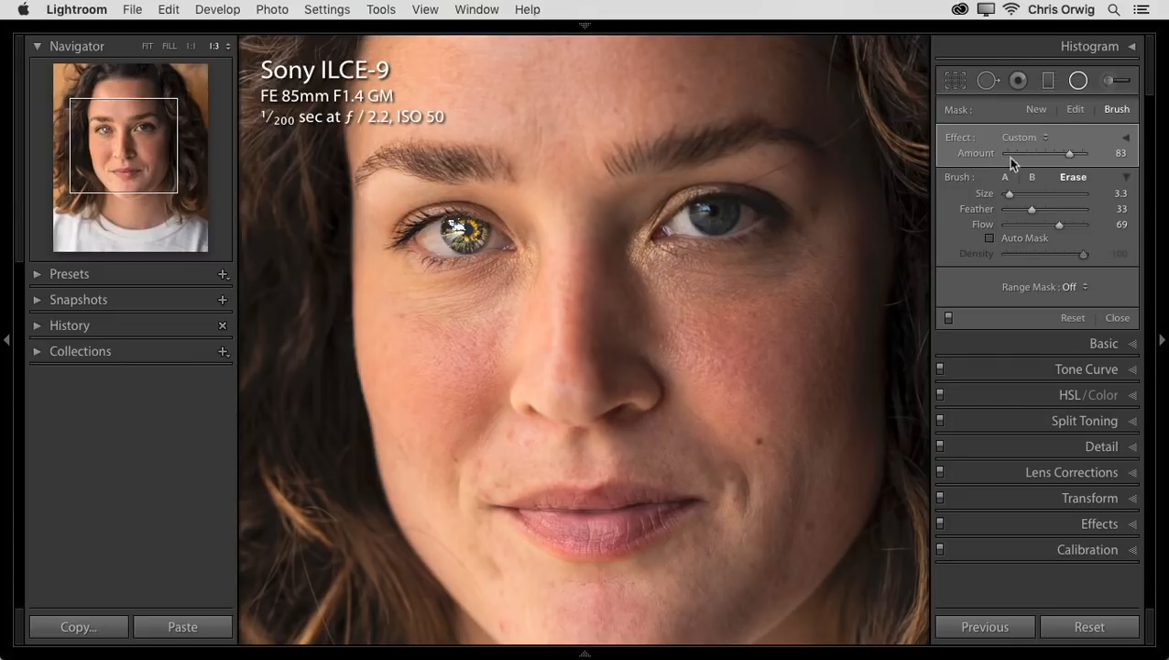
{"action": "left_click_drag", "start_coordinate": [1069, 154], "coordinate": [1044, 156]}
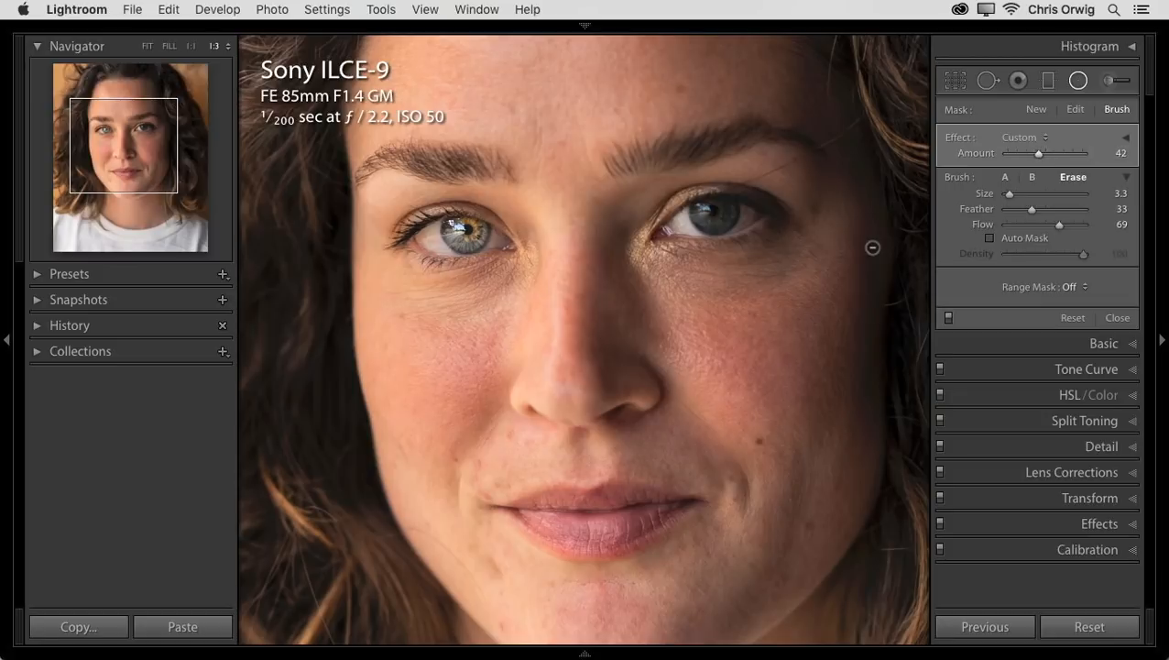
Step: Duplicate the iris filter onto the other eye, erase its upper eyelid spill and set the Amount to 34
{"action": "right_click", "coordinate": [464, 231]}
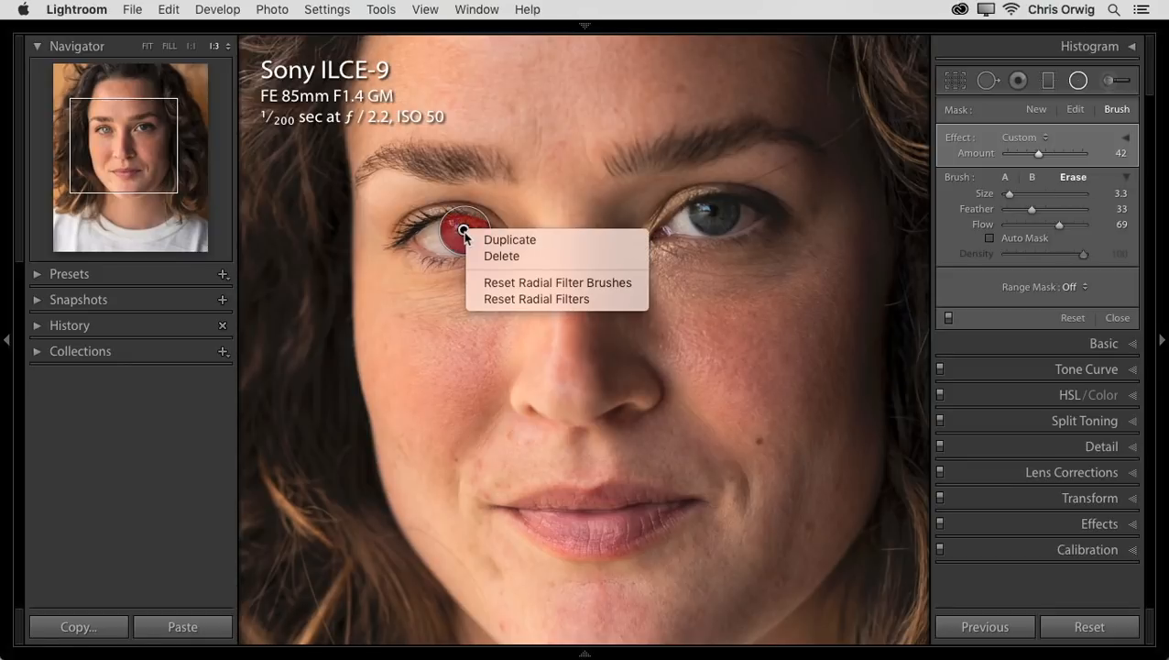
{"action": "left_click", "coordinate": [518, 243]}
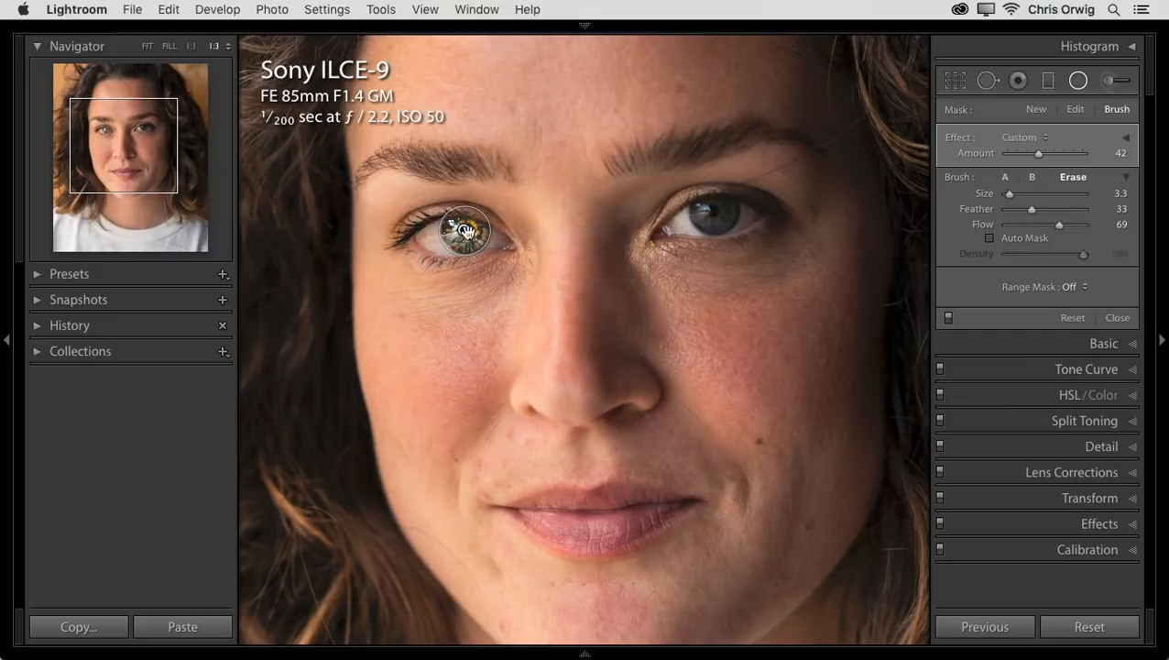
{"action": "left_click_drag", "start_coordinate": [510, 241], "coordinate": [716, 214]}
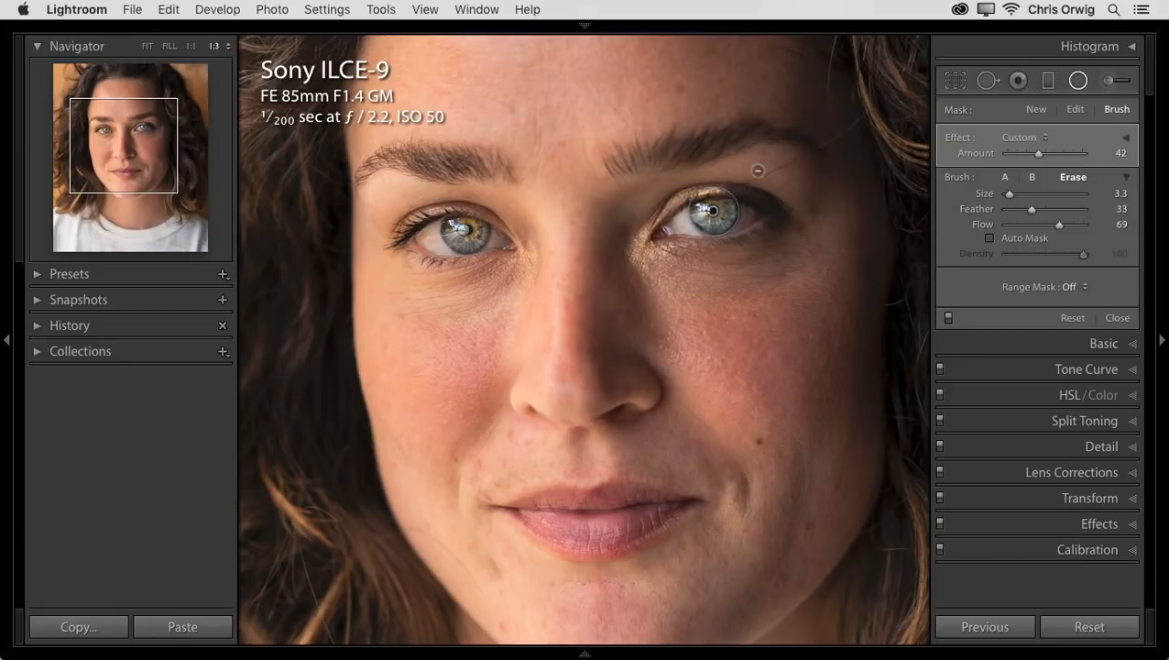
{"action": "mouse_move", "coordinate": [725, 183]}
{"action": "left_mouse_down"}
{"action": "mouse_move", "coordinate": [682, 195]}
{"action": "mouse_move", "coordinate": [734, 193]}
{"action": "mouse_move", "coordinate": [695, 193]}
{"action": "mouse_move", "coordinate": [722, 188]}
{"action": "left_mouse_up"}
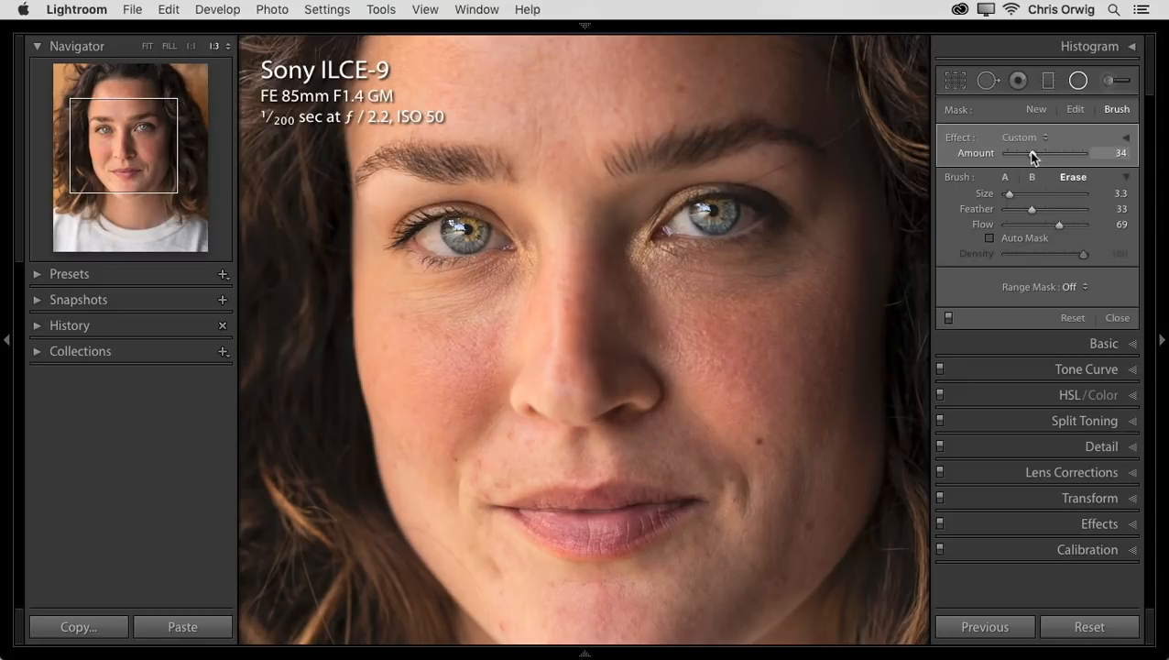
Step: Compare the portrait with the radial filters off and on, and set the Amount of the filter on the image's right eye to 30
{"action": "key", "text": "z"}
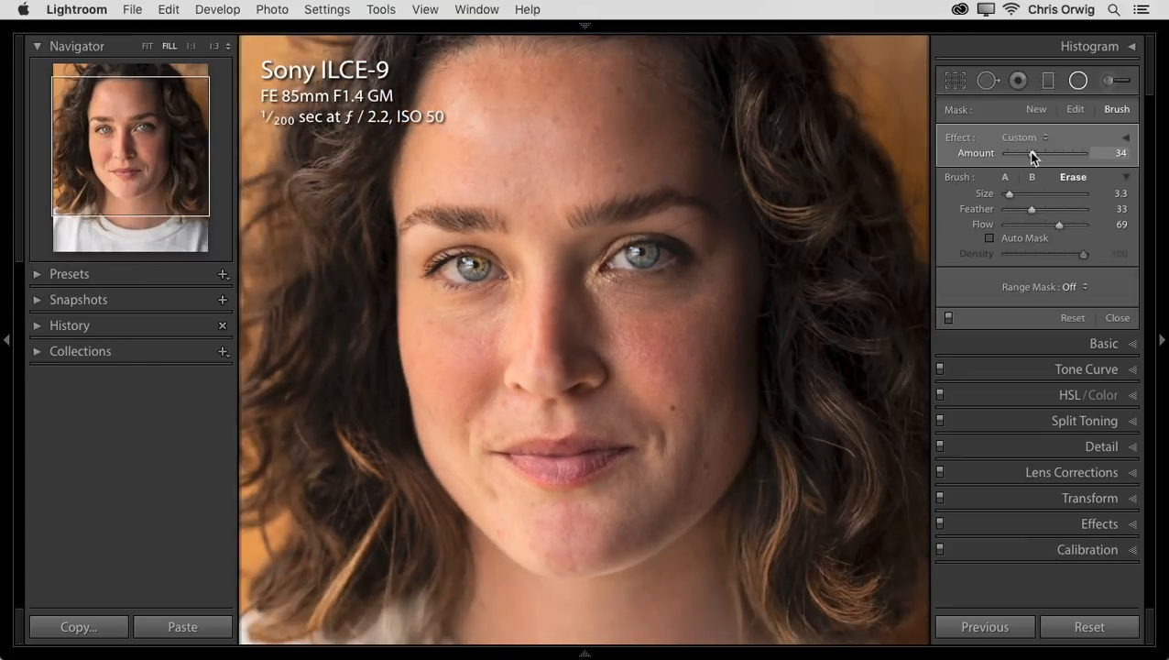
{"action": "left_click_drag", "start_coordinate": [711, 321], "coordinate": [711, 272]}
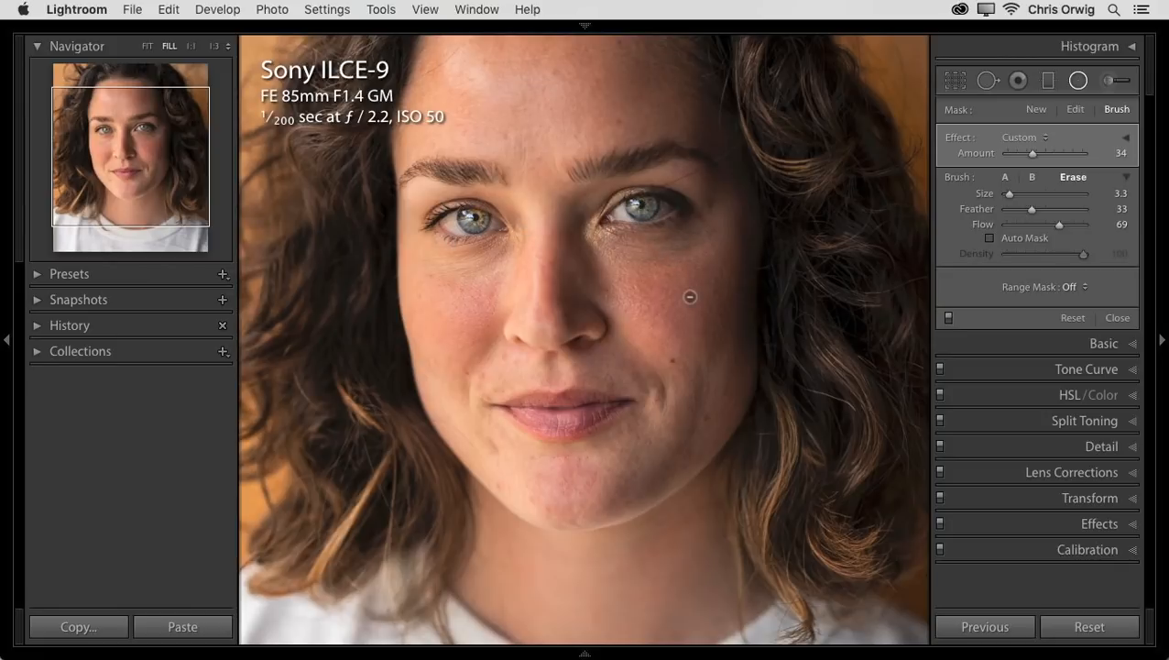
{"action": "left_click", "coordinate": [948, 318]}
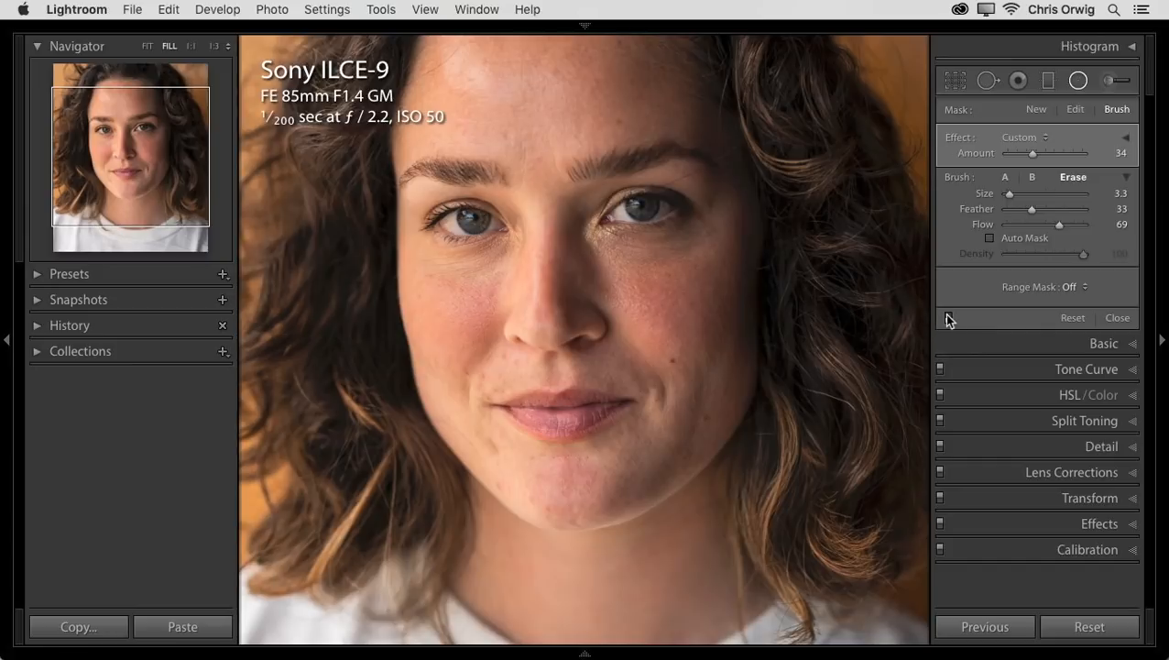
{"action": "left_click", "coordinate": [947, 318]}
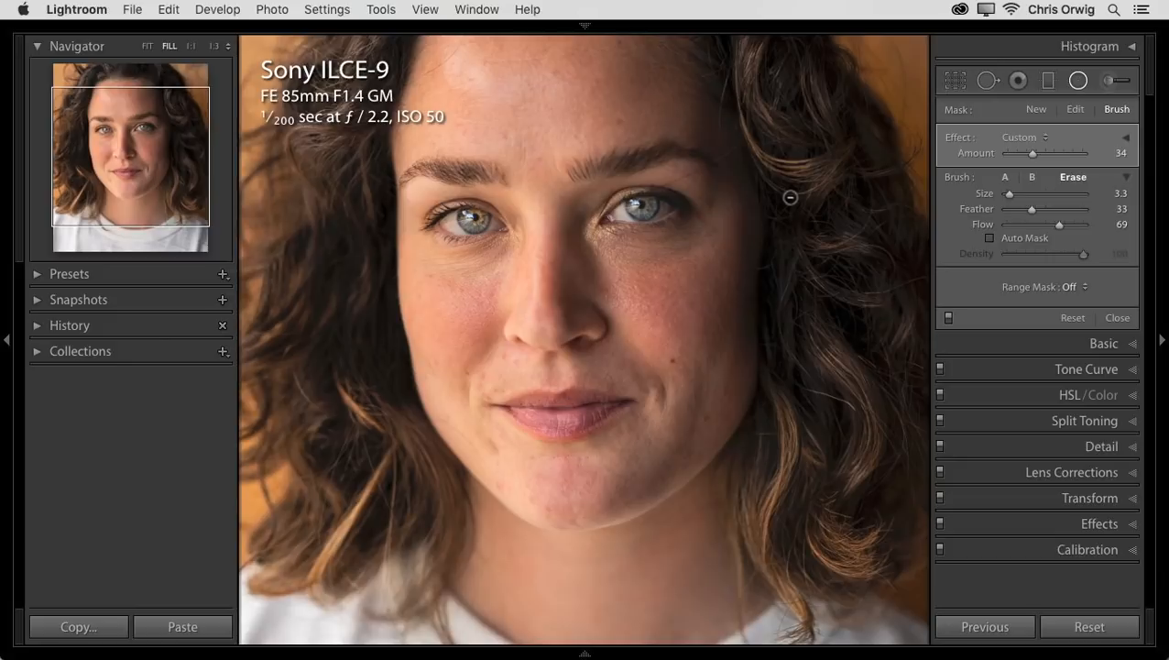
{"action": "left_click_drag", "start_coordinate": [640, 203], "coordinate": [652, 203]}
{"action": "left_click_drag", "start_coordinate": [1039, 153], "coordinate": [1027, 153]}
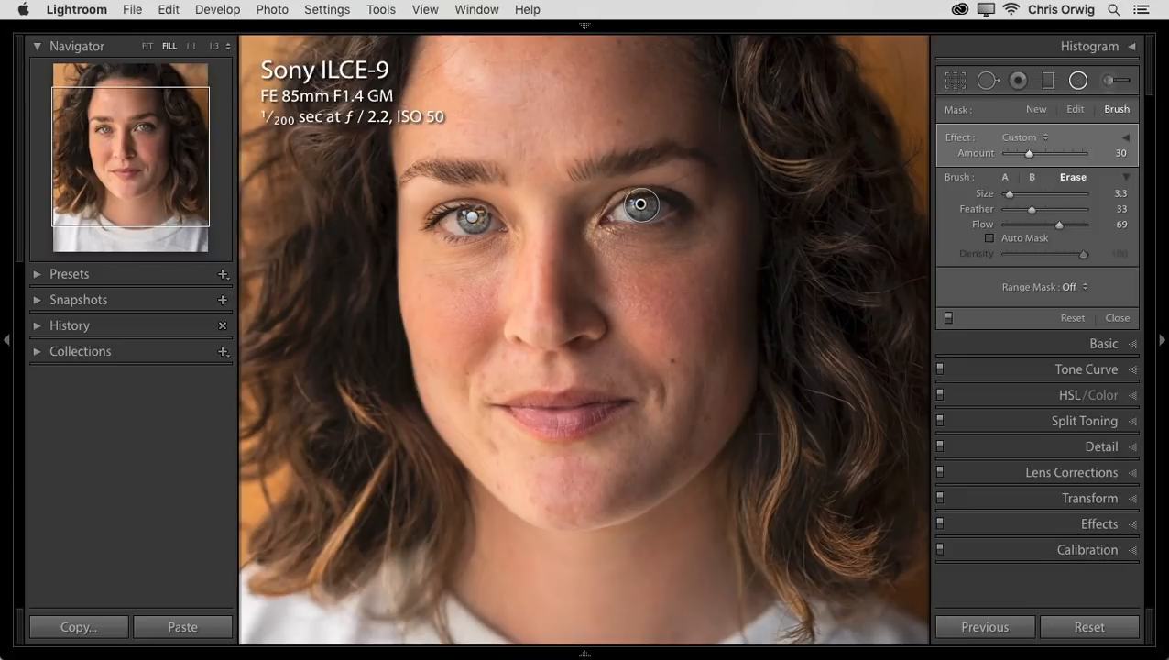
Step: Set the Amount of the filter on the image's right eye to 34 and compare the portrait with the radial filters off and on
{"action": "left_click_drag", "start_coordinate": [1028, 153], "coordinate": [1033, 154]}
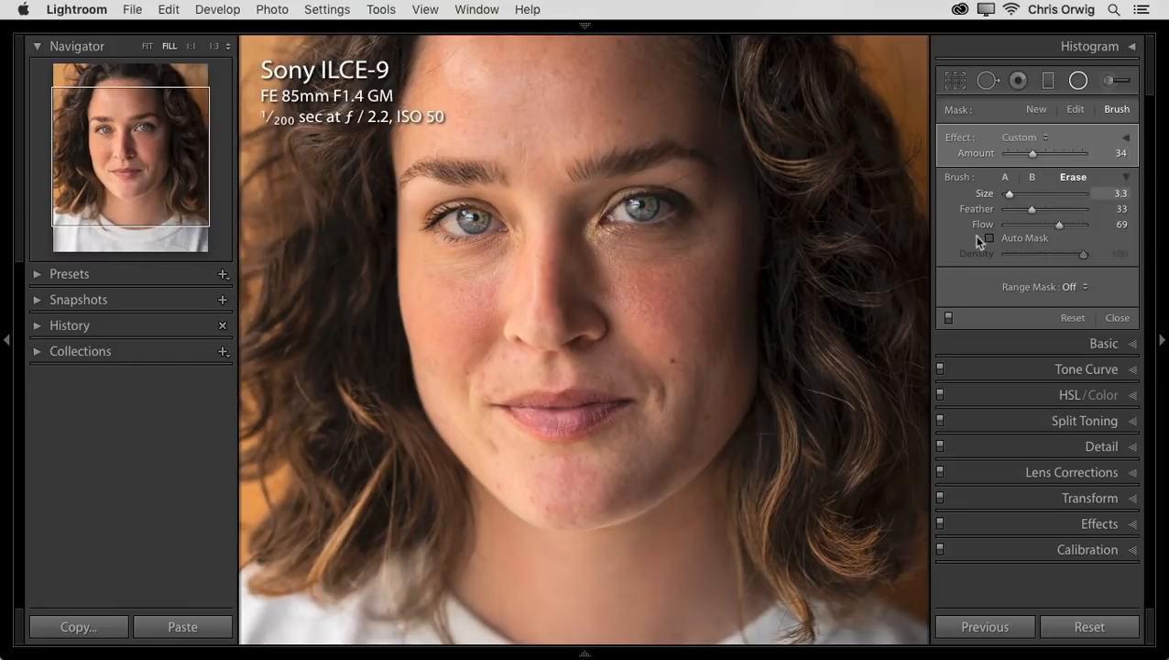
{"action": "left_click", "coordinate": [949, 317]}
{"action": "left_click", "coordinate": [948, 317]}
Step: Reduce the right-eye filter's Amount to 25 and toggle the radial filters to judge the effect on the whole portrait
{"action": "key", "text": "z"}
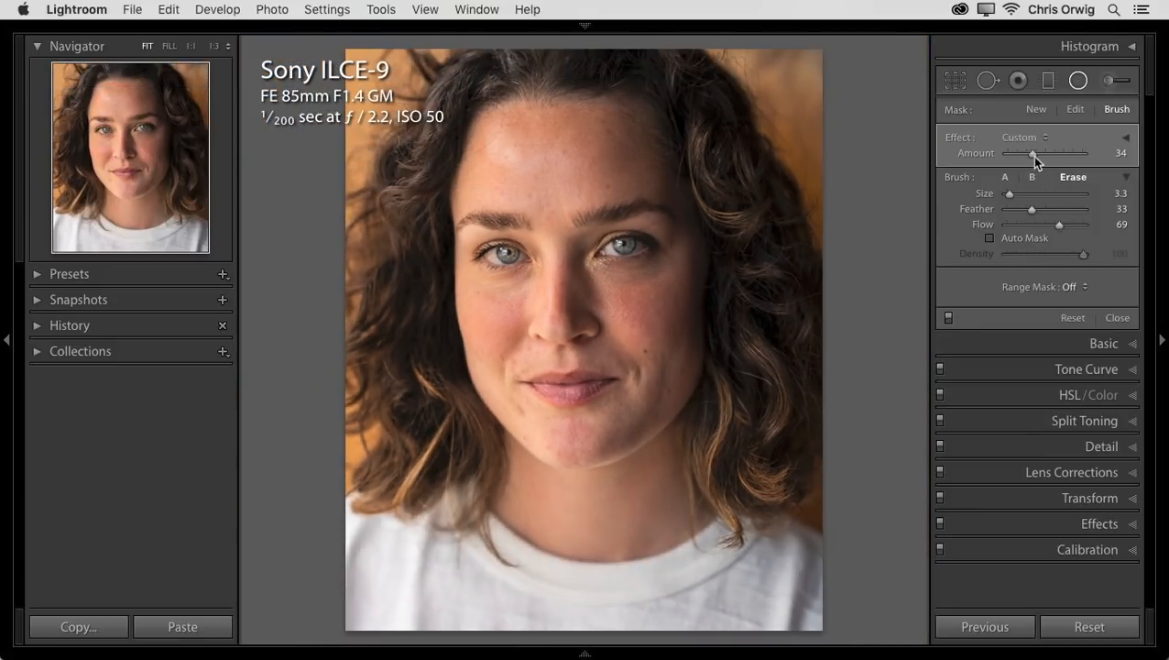
{"action": "left_click_drag", "start_coordinate": [1025, 153], "coordinate": [1027, 152]}
{"action": "left_click", "coordinate": [948, 318]}
{"action": "left_click", "coordinate": [949, 318]}
{"action": "left_click", "coordinate": [948, 318]}
Step: Examine both eyes at 1:3 magnification, comparing the irises with the radial filters off and on
{"action": "left_click", "coordinate": [214, 45]}
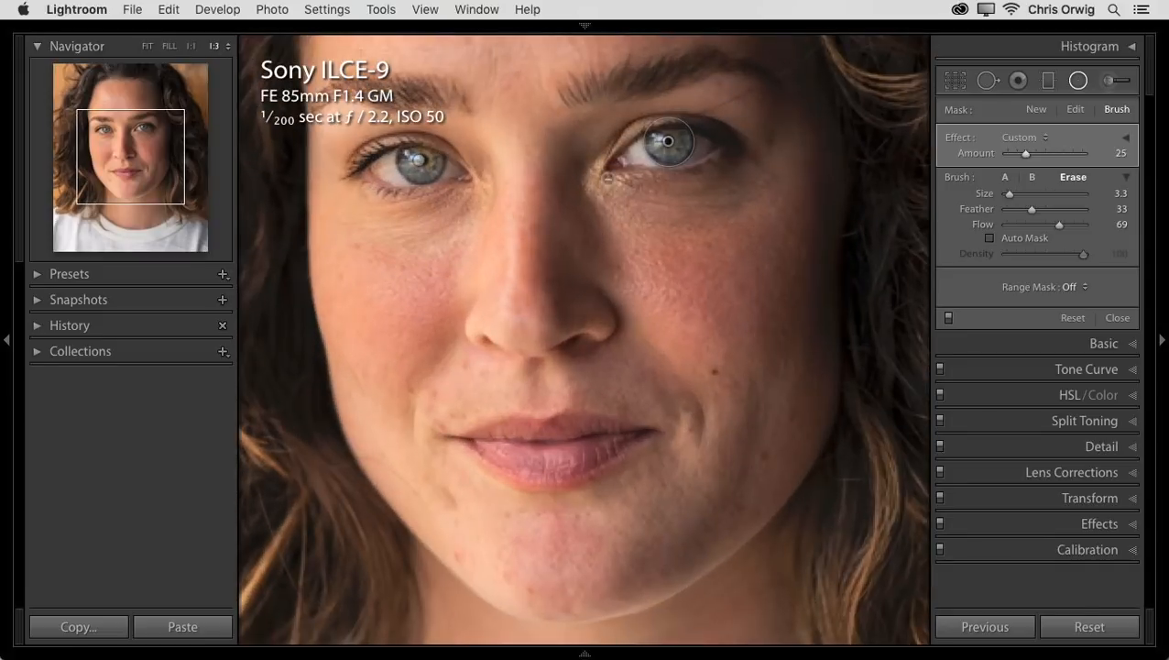
{"action": "scroll", "coordinate": [672, 211], "scroll_direction": "up", "scroll_amount": 2}
{"action": "left_click", "coordinate": [949, 318]}
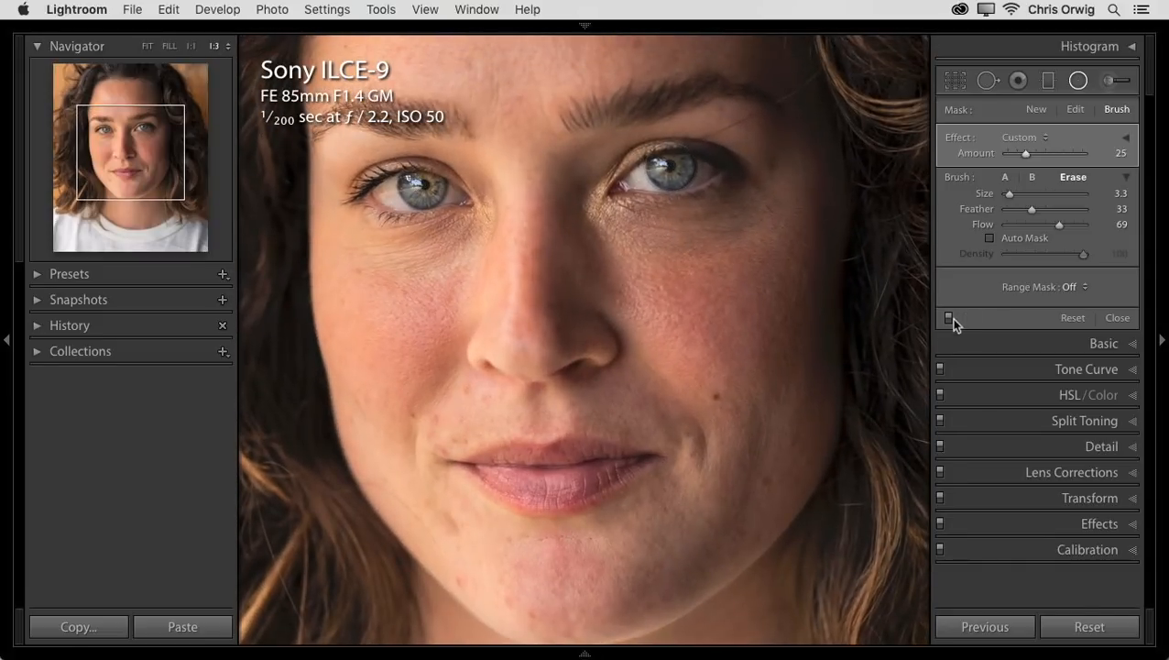
{"action": "left_click", "coordinate": [948, 318]}
{"action": "left_click", "coordinate": [948, 318]}
{"action": "left_click", "coordinate": [949, 317]}
{"action": "left_click", "coordinate": [948, 318]}
{"action": "left_click_drag", "start_coordinate": [845, 324], "coordinate": [847, 309]}
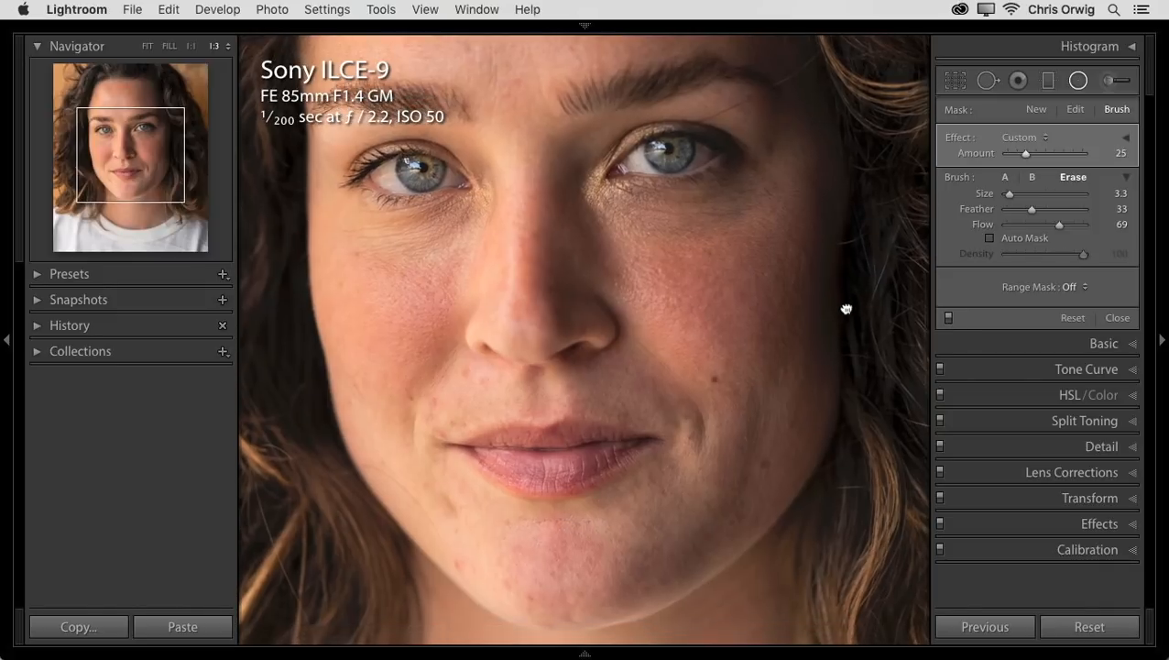
Step: Review the individual effect settings behind the overall Amount, raise the Amount to 75 and inspect the settings again
{"action": "left_click", "coordinate": [1127, 139]}
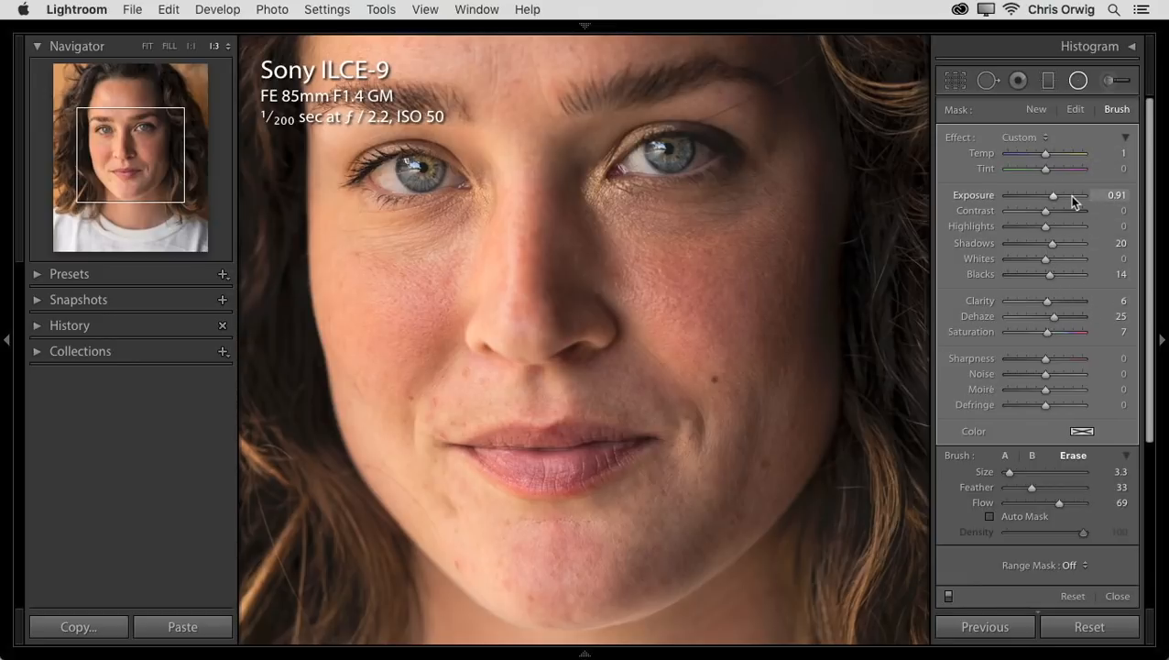
{"action": "left_click", "coordinate": [1126, 138]}
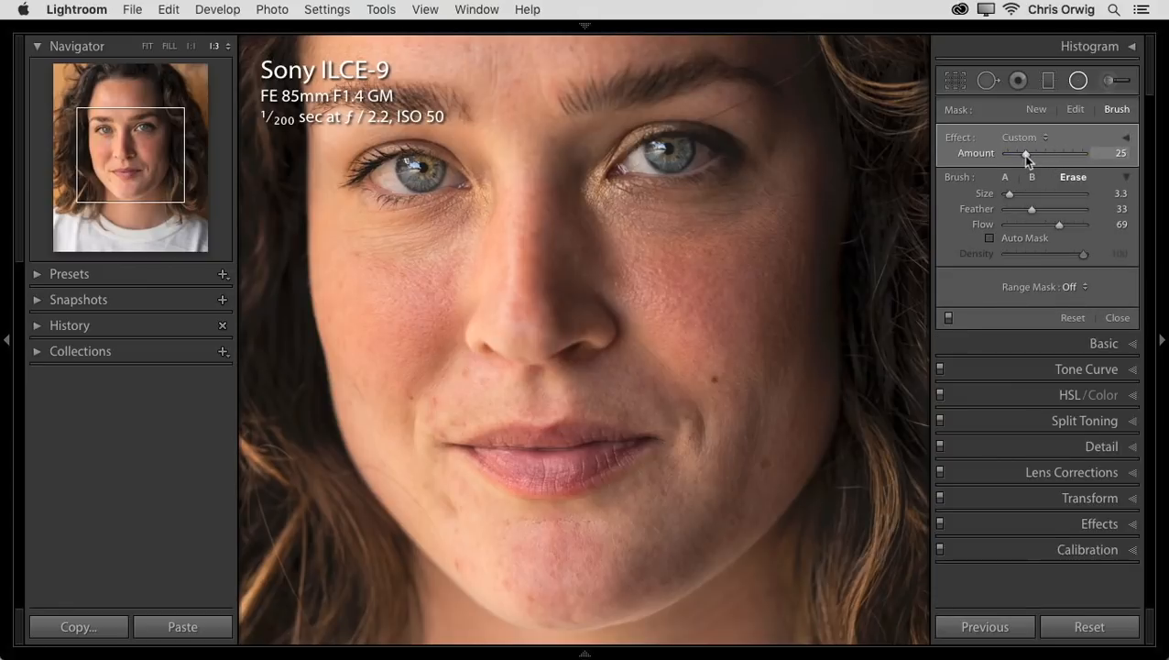
{"action": "left_click_drag", "start_coordinate": [1022, 154], "coordinate": [1063, 154]}
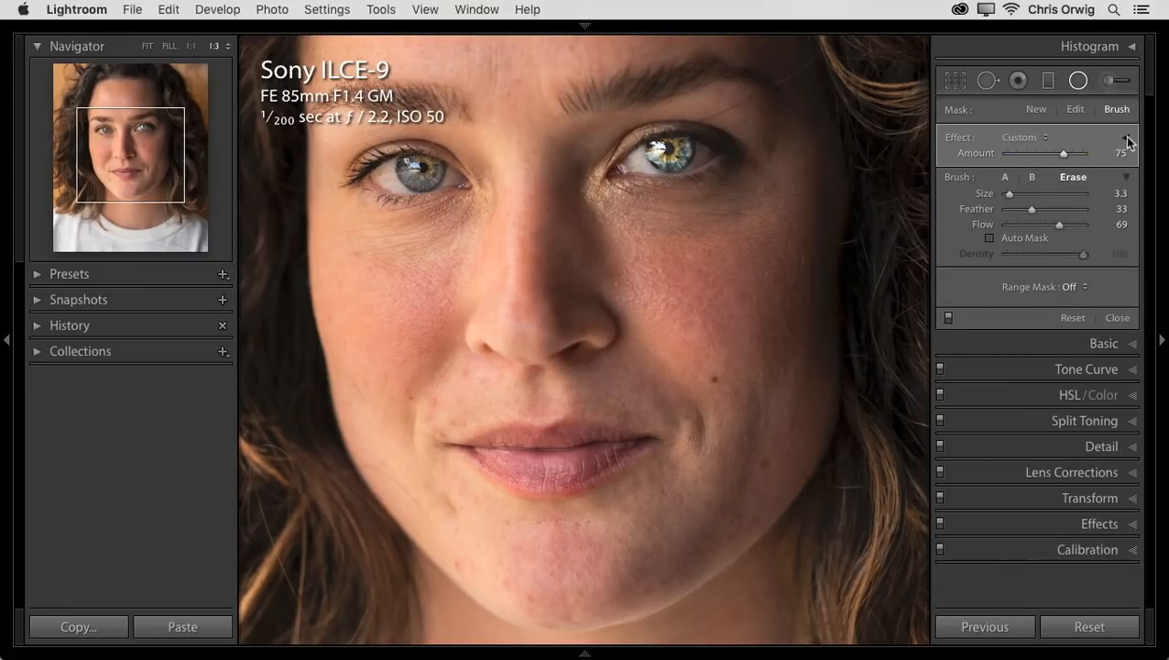
{"action": "left_click", "coordinate": [1125, 137]}
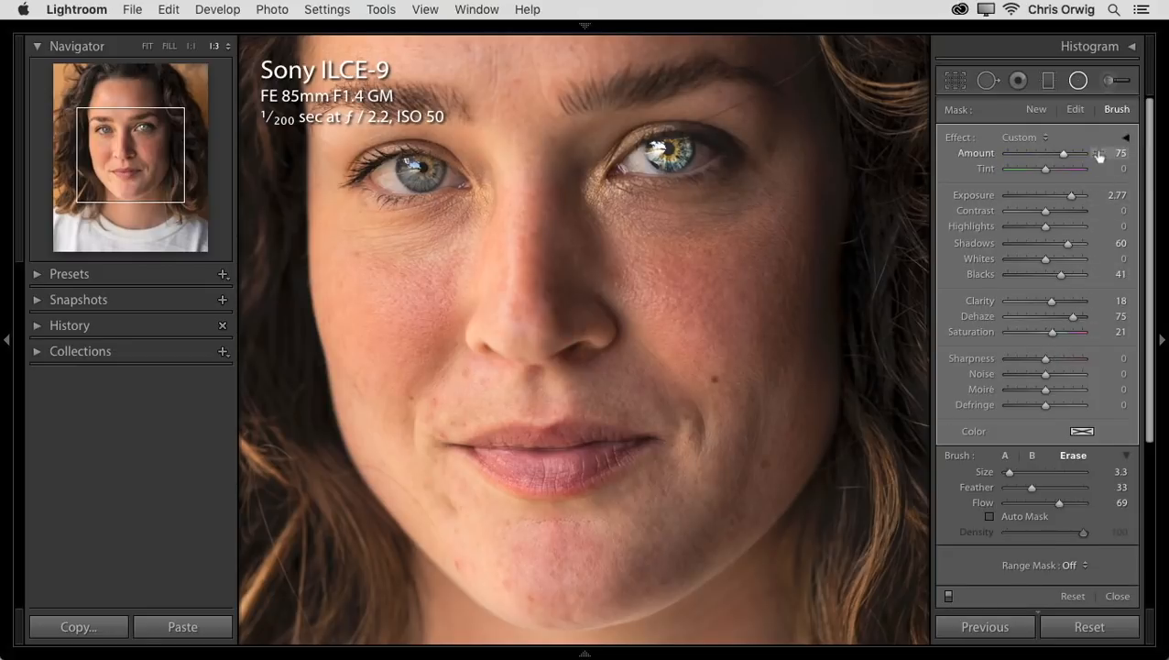
Step: Set the overall Amount of the right-eye filter to 33 and check both eyes in the enlarged view
{"action": "left_click", "coordinate": [1125, 137]}
{"action": "left_click_drag", "start_coordinate": [1051, 154], "coordinate": [1032, 153]}
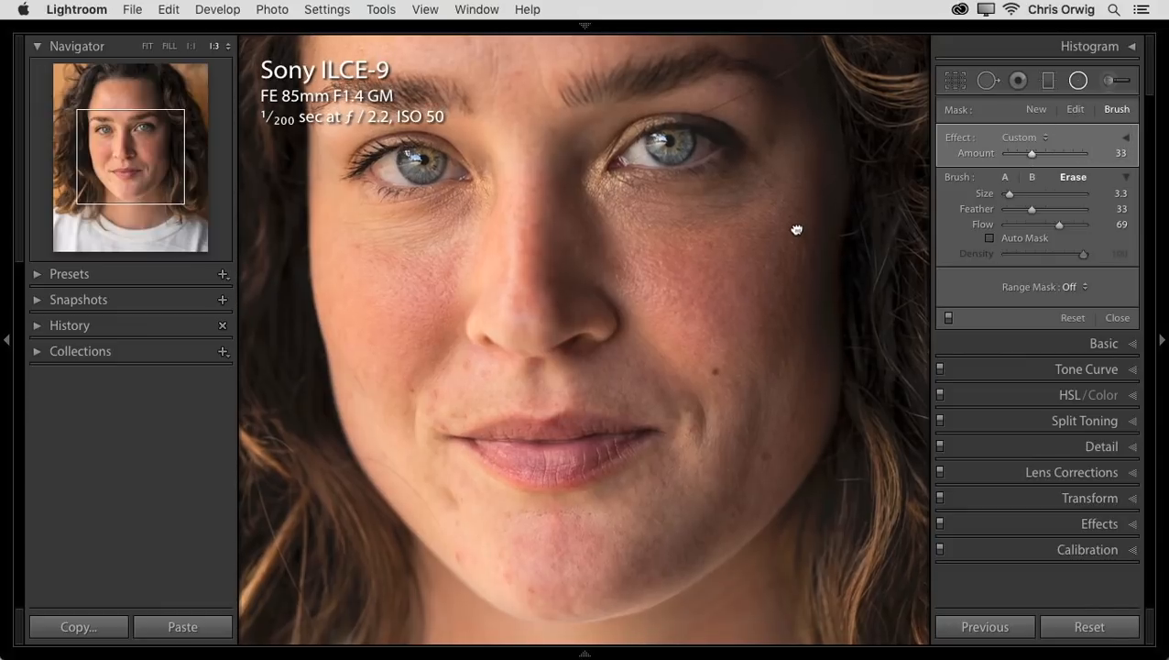
{"action": "mouse_move", "coordinate": [797, 230]}
{"action": "left_mouse_down"}
{"action": "mouse_move", "coordinate": [794, 287]}
{"action": "mouse_move", "coordinate": [812, 290]}
{"action": "left_mouse_up"}
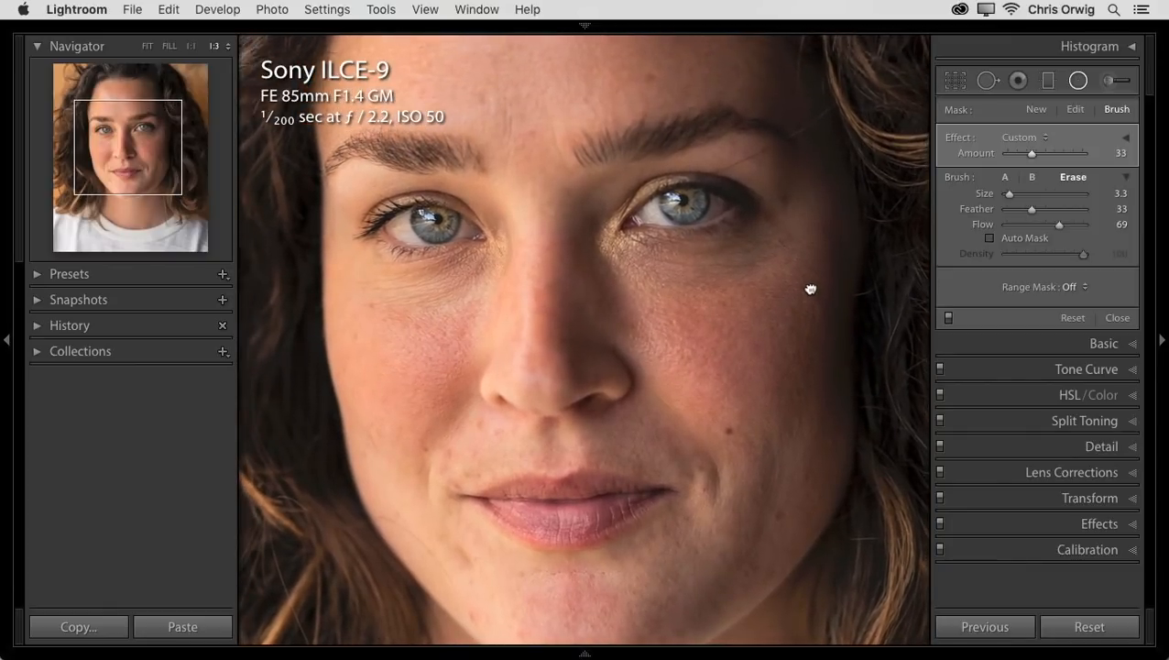